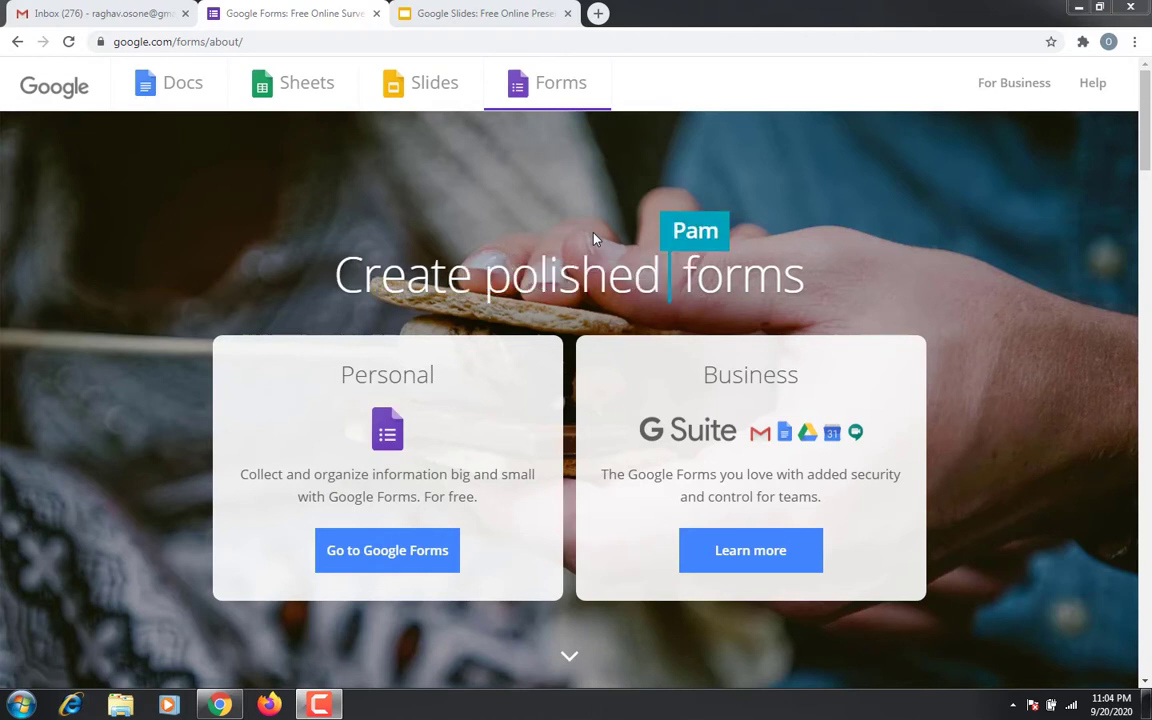
Go from the Google Forms about page into the Forms app via 'Go to Google Forms'
{"action": "left_click", "coordinate": [112, 8]}
{"action": "left_click", "coordinate": [275, 13]}
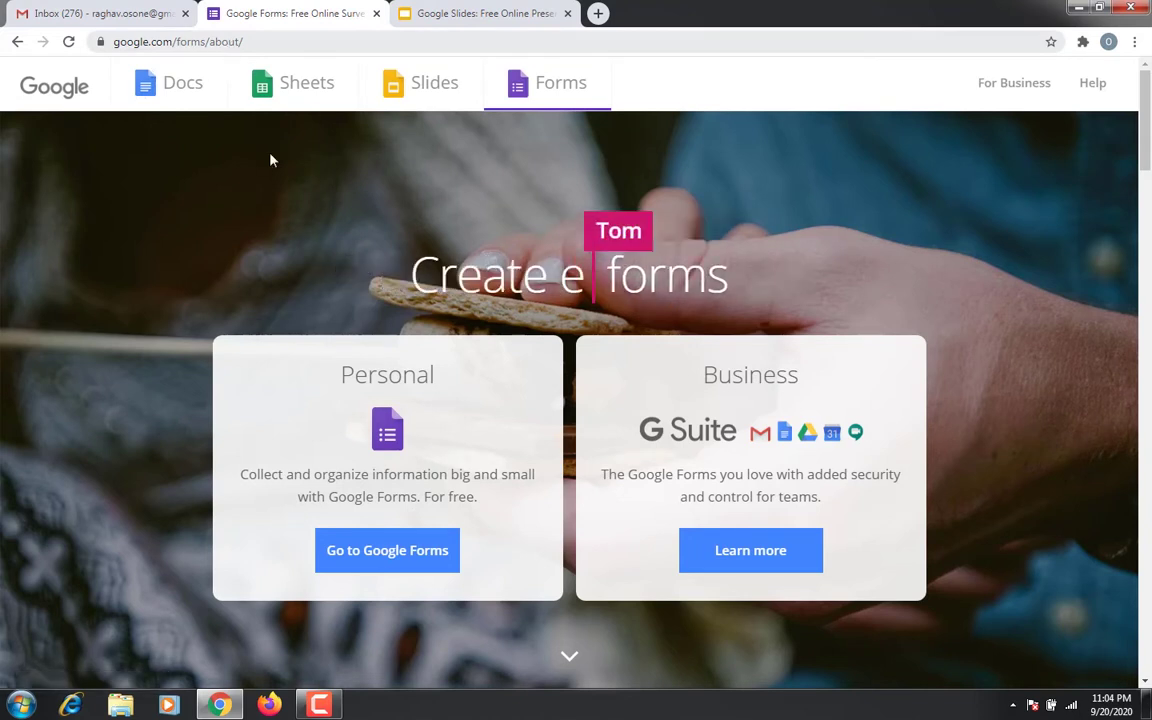
{"action": "key", "text": "ctrl+l"}
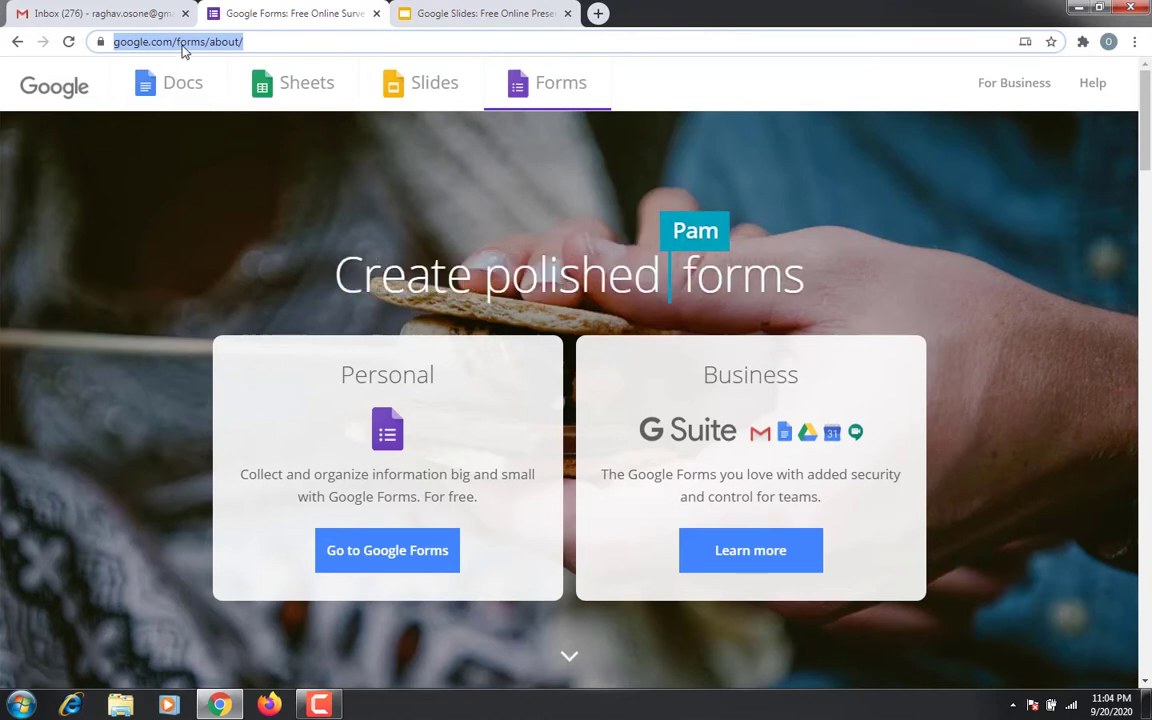
{"action": "left_click", "coordinate": [390, 555]}
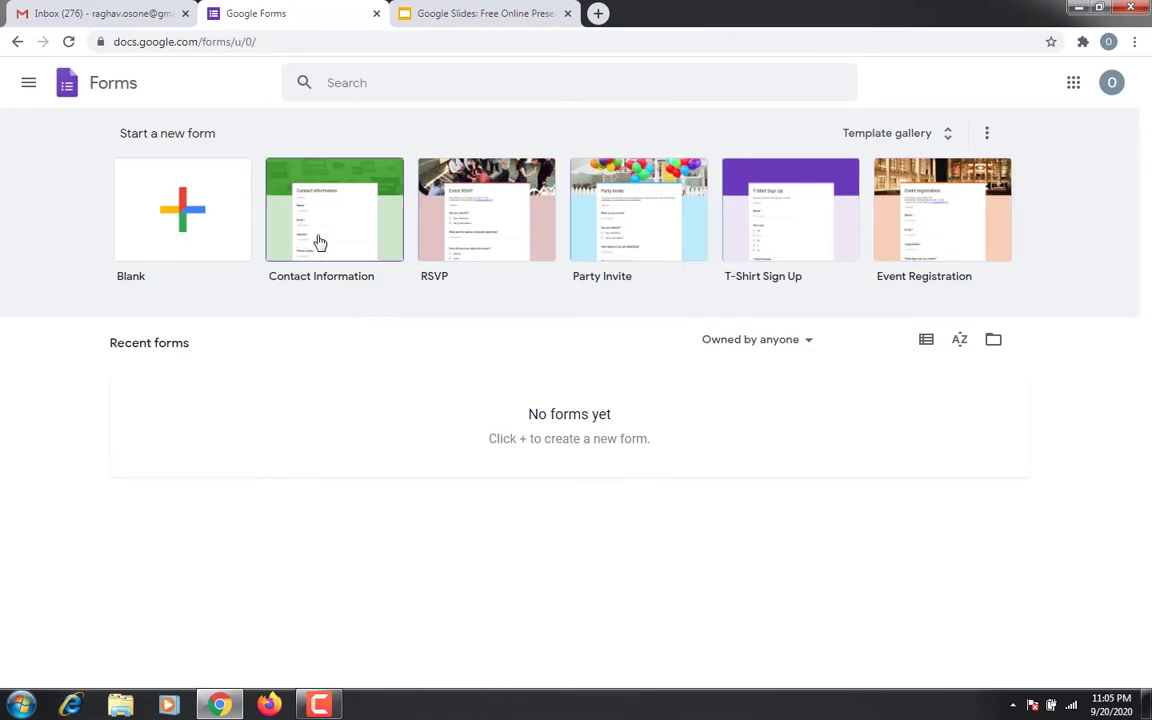
Create a new Blank form from the Forms home page
{"action": "left_click", "coordinate": [194, 236]}
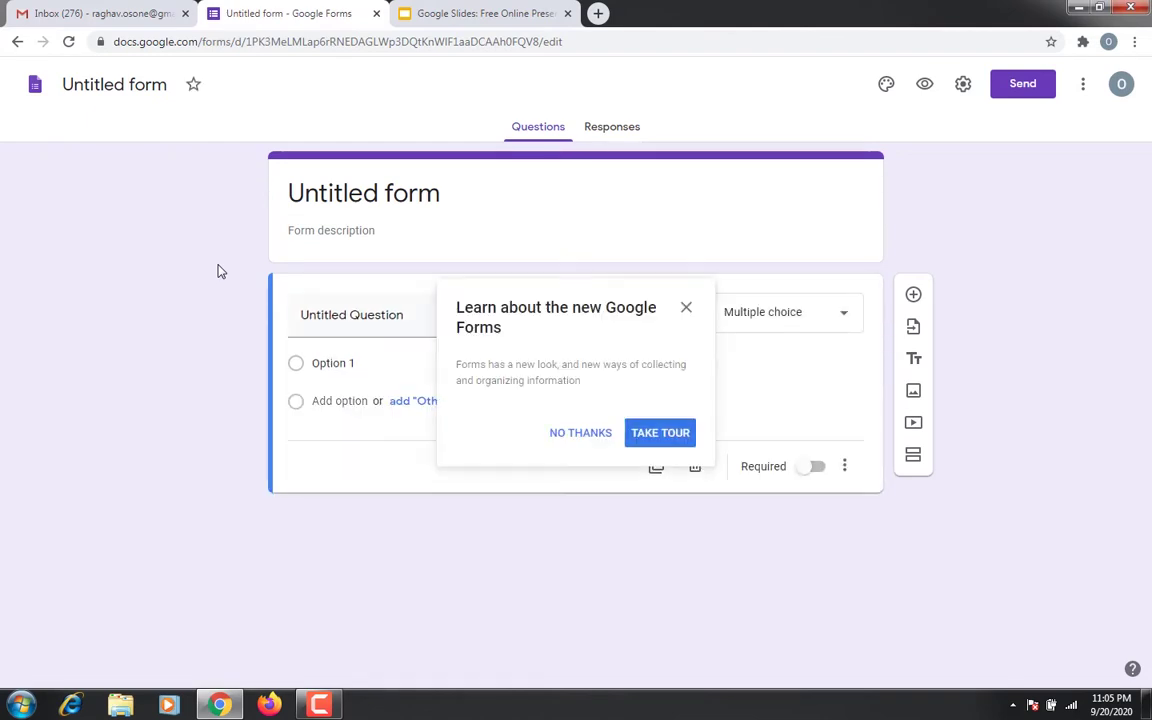
Dismiss the 'Learn about the new Google Forms' popup and select the Untitled Question title
{"action": "left_click", "coordinate": [686, 311]}
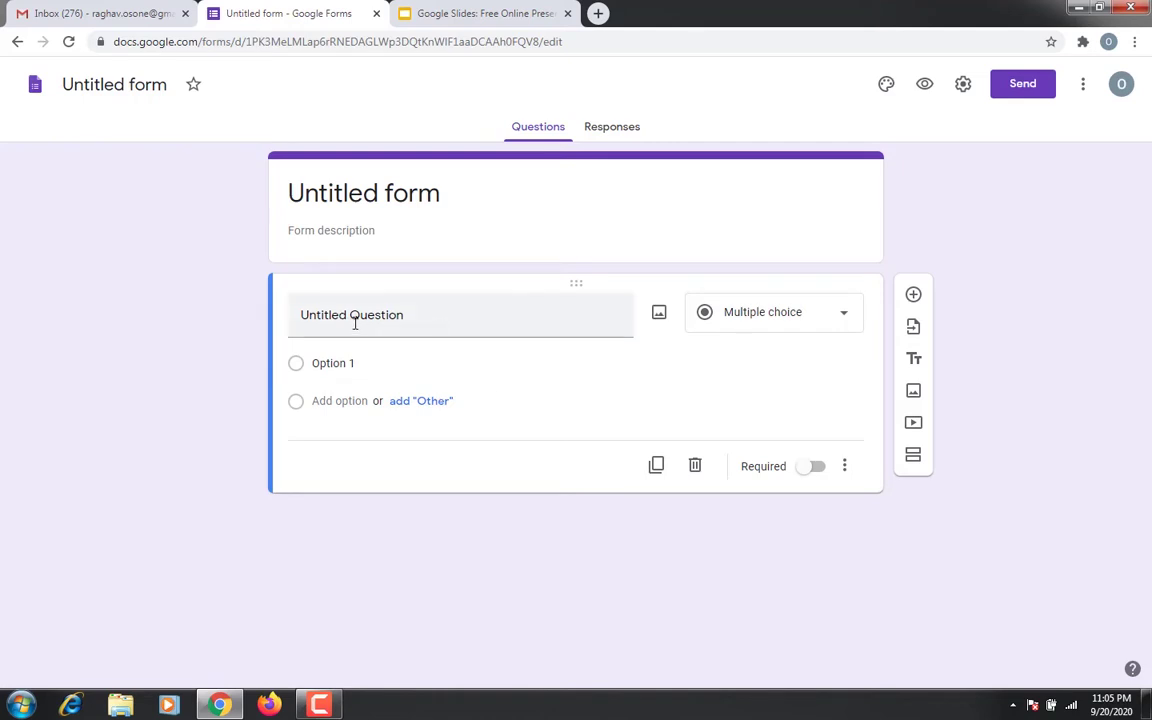
{"action": "left_click", "coordinate": [451, 337]}
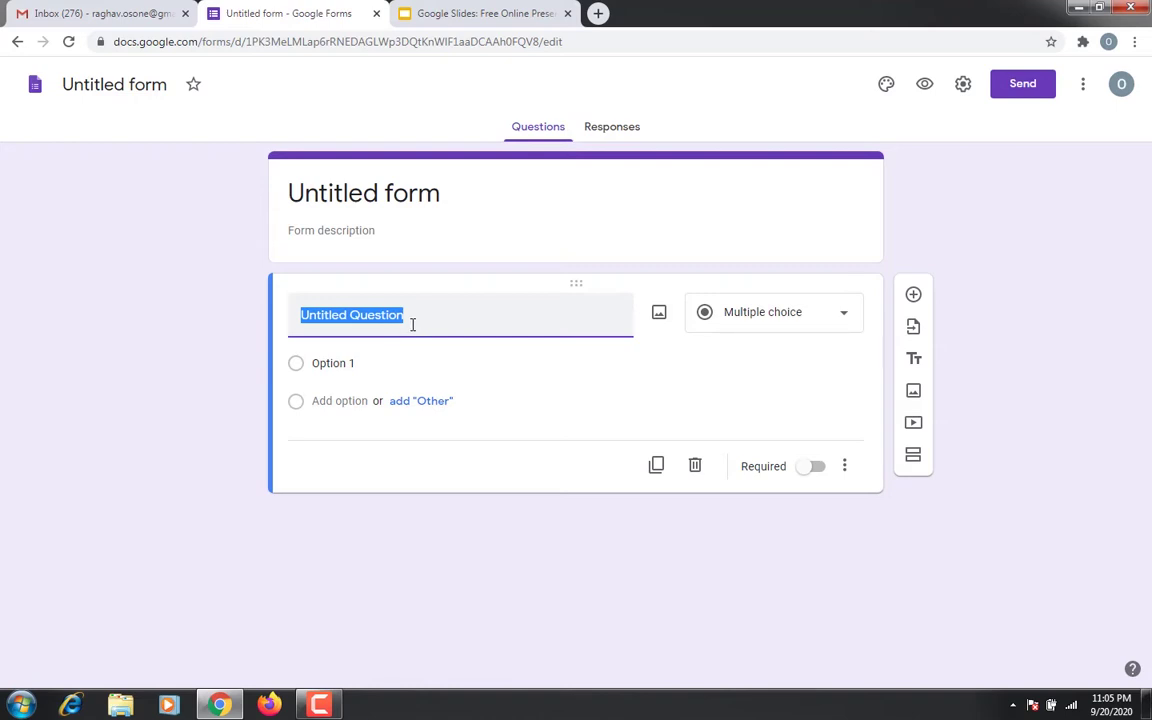
Title the first question 'what is your name?' as Short answer, then return to Forms home
{"action": "type", "text": "what is your n"}
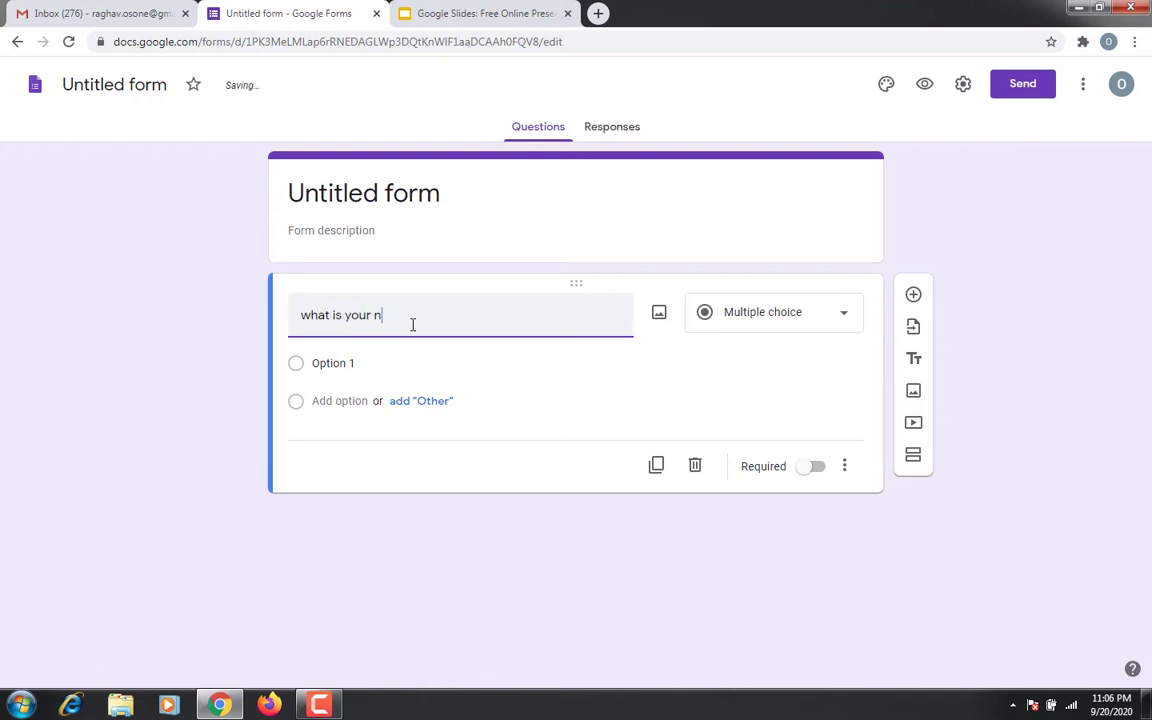
{"action": "type", "text": "ame?"}
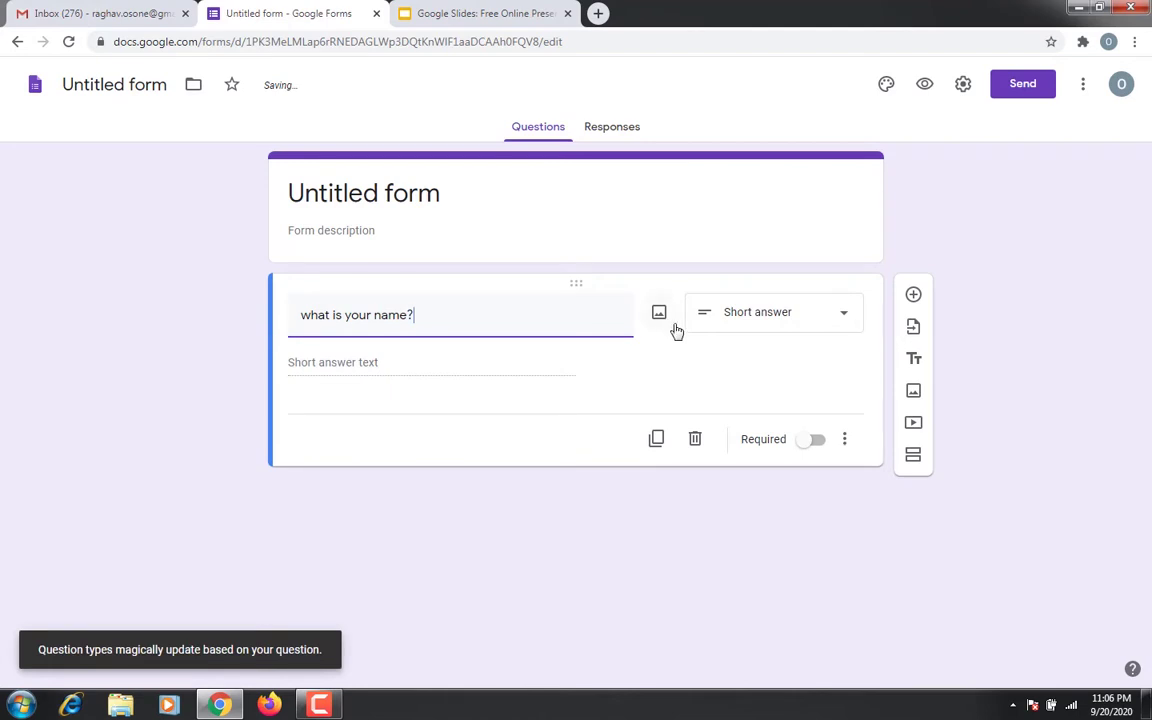
{"action": "left_click", "coordinate": [757, 318]}
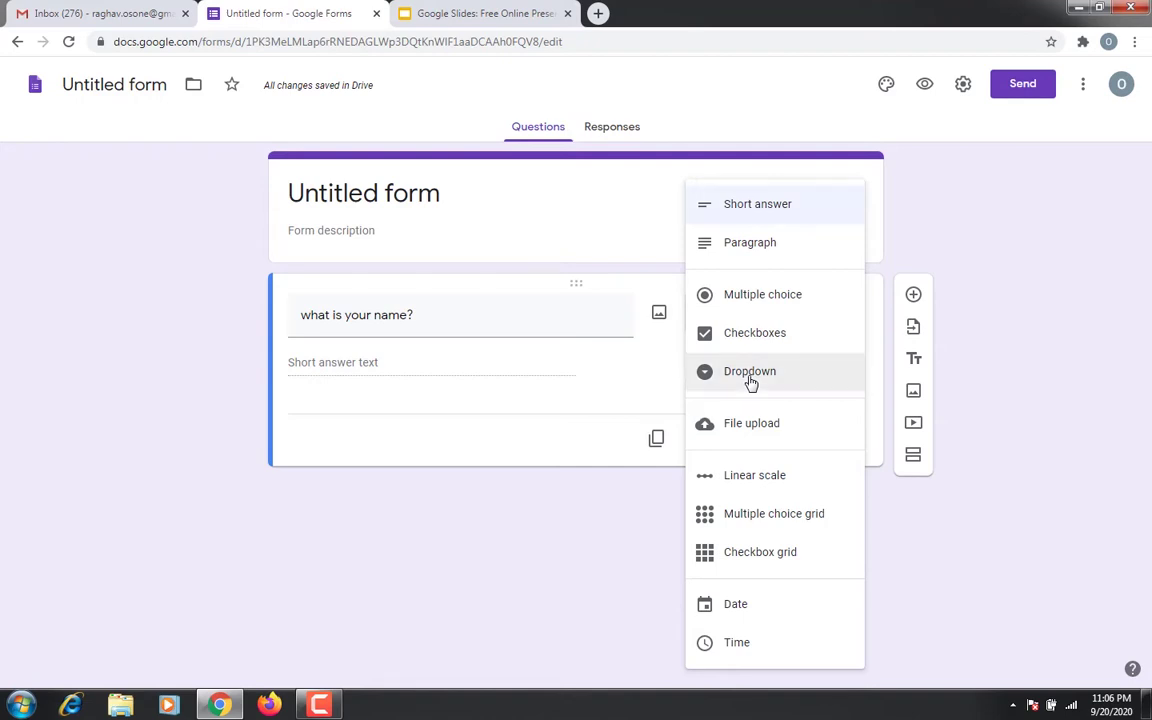
{"action": "left_click", "coordinate": [208, 288]}
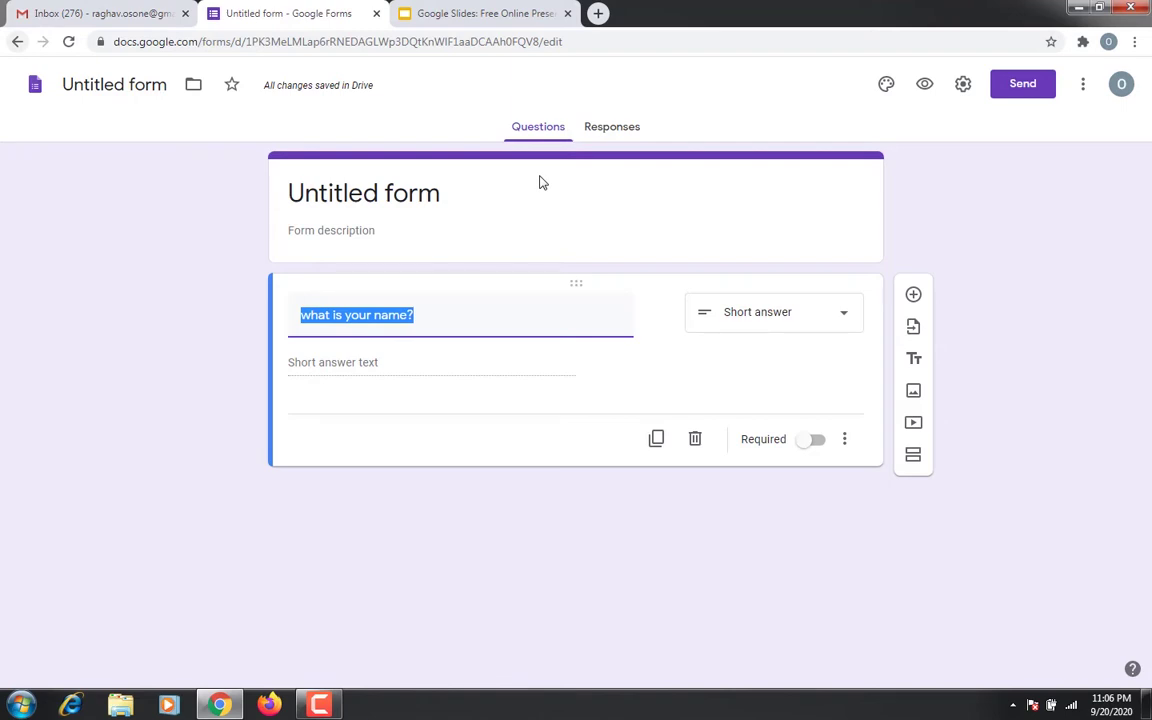
{"action": "key", "text": "alt+Left"}
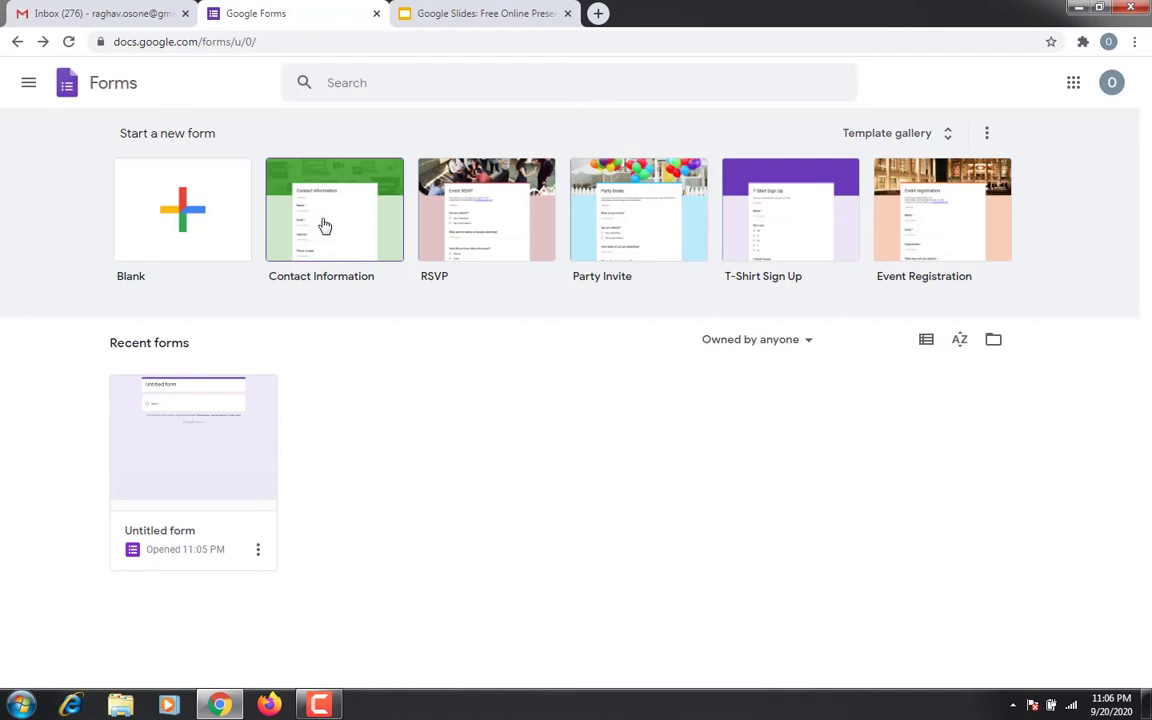
Start a Contact Information template form with the description 'webinar certificate'
{"action": "left_click", "coordinate": [325, 225]}
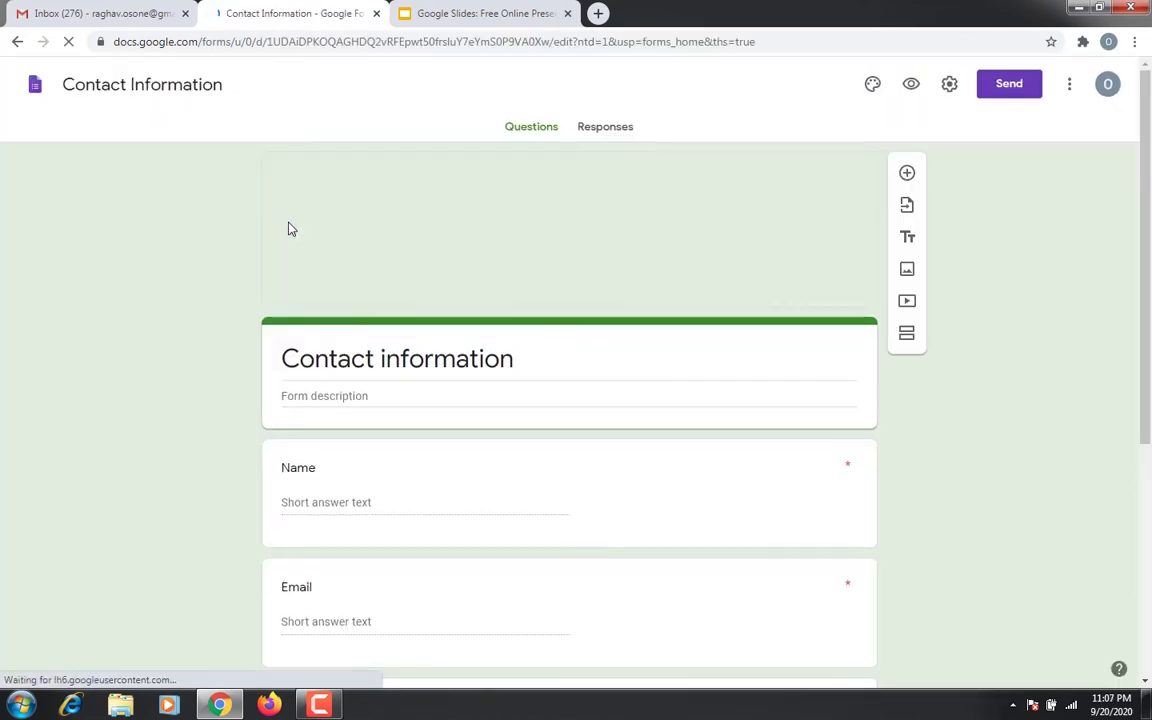
{"action": "scroll", "coordinate": [368, 234], "scroll_direction": "down", "scroll_amount": 3}
{"action": "scroll", "coordinate": [431, 275], "scroll_direction": "up", "scroll_amount": 2}
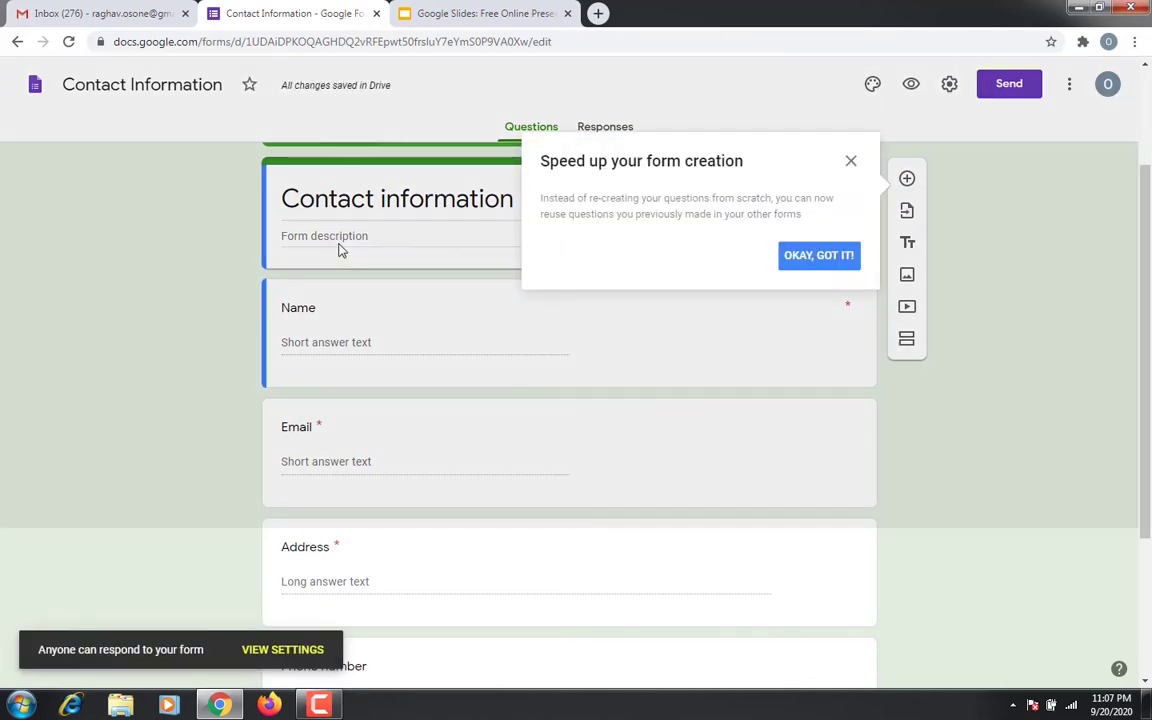
{"action": "left_click", "coordinate": [851, 160]}
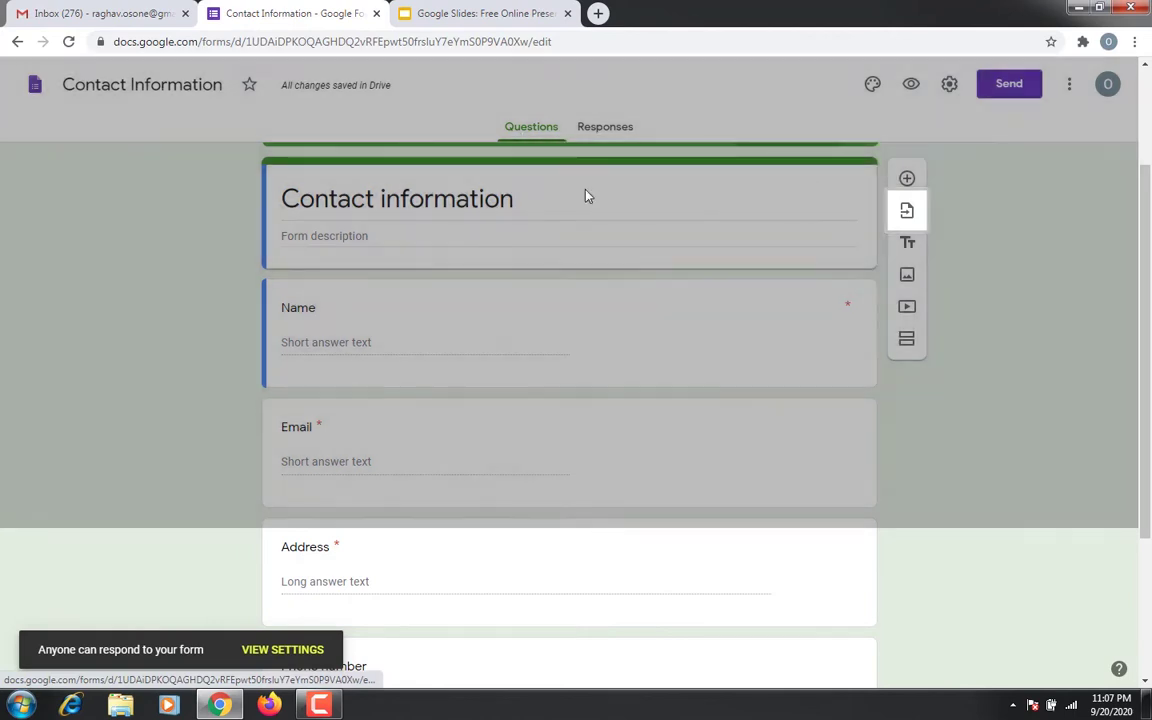
{"action": "left_click", "coordinate": [306, 235]}
{"action": "type", "text": "w"}
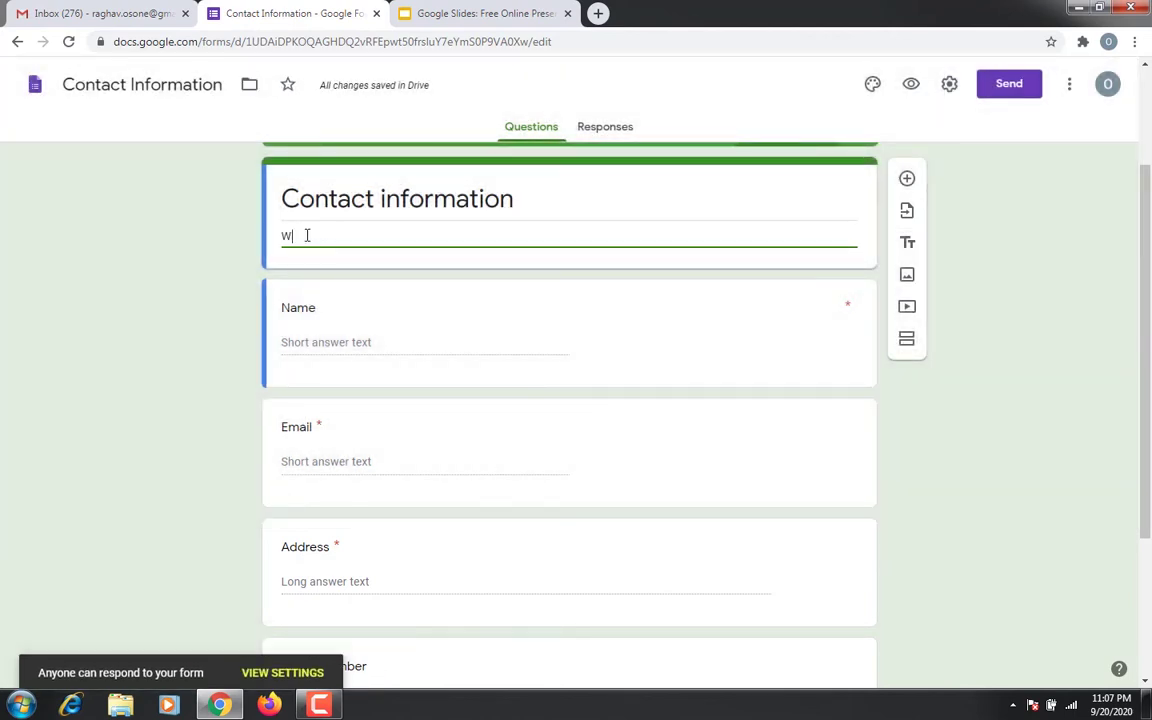
{"action": "type", "text": "ebinar"}
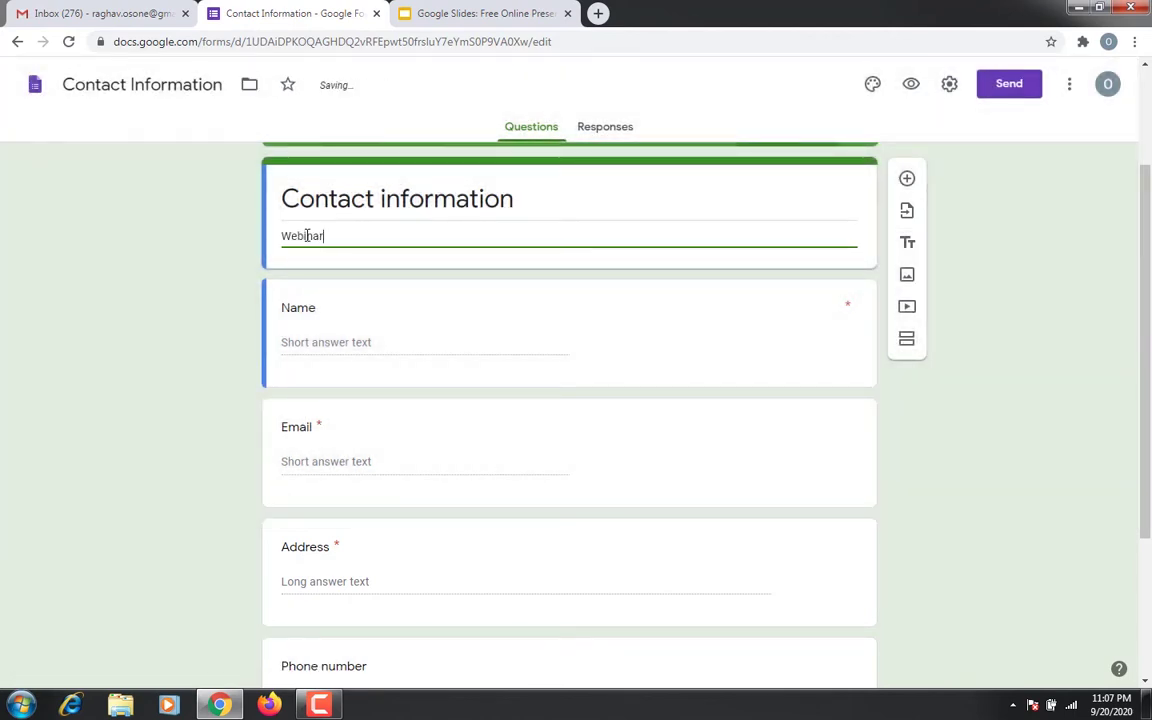
{"action": "type", "text": " certi"}
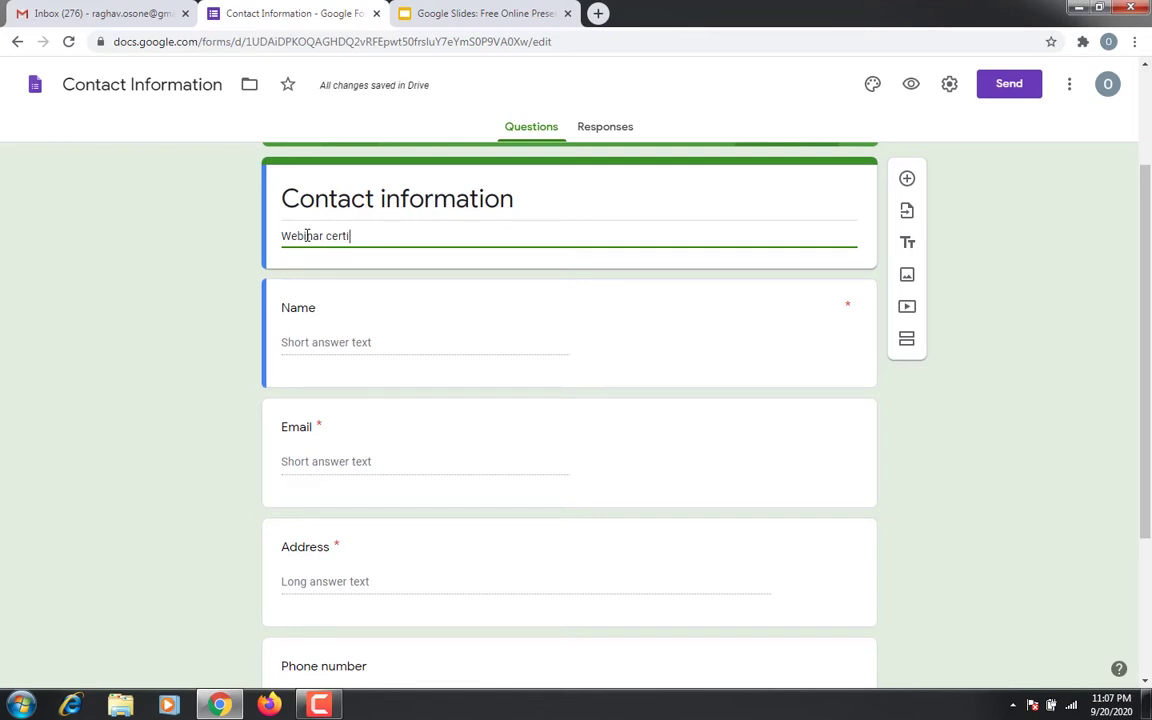
{"action": "type", "text": "ficate"}
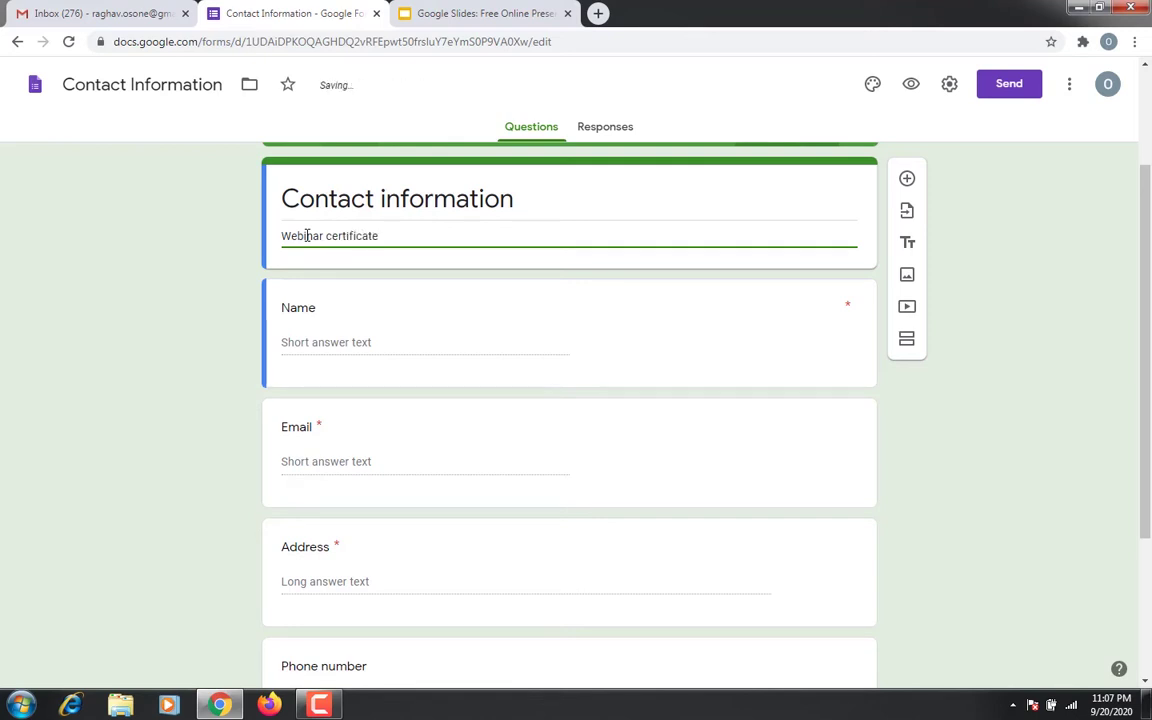
Change the first question title from 'Full Name' to 'Your Name'
{"action": "left_click", "coordinate": [307, 341]}
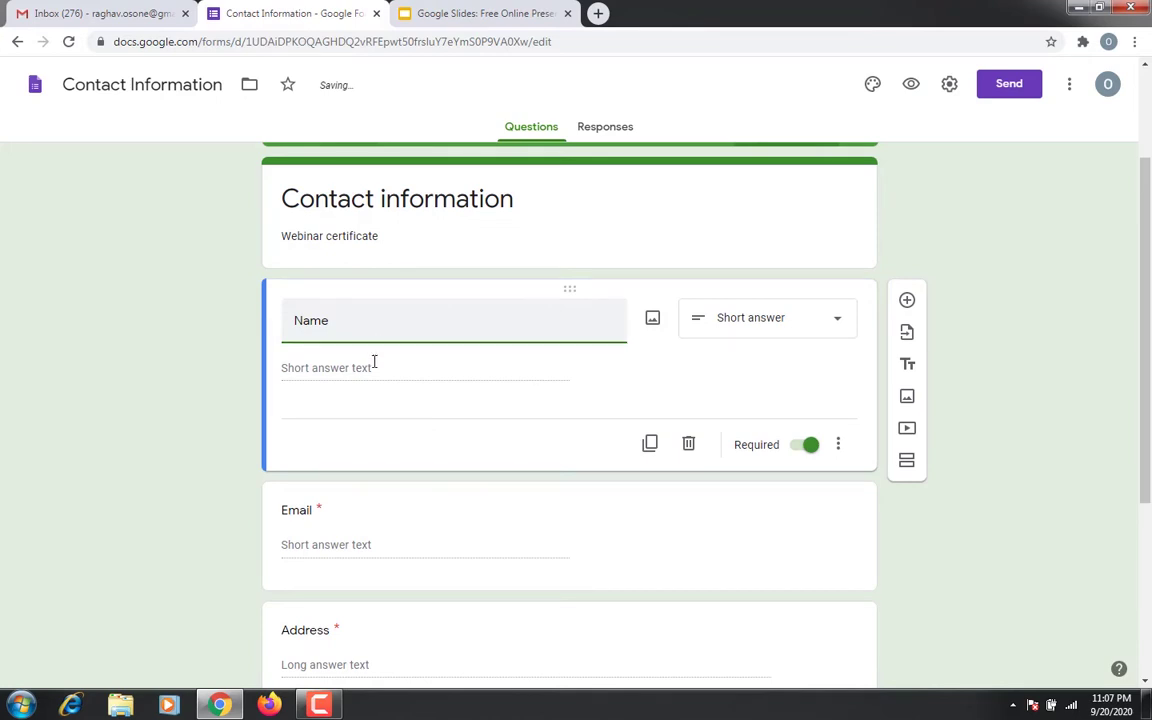
{"action": "scroll", "coordinate": [373, 424], "scroll_direction": "up", "scroll_amount": 2}
{"action": "scroll", "coordinate": [373, 427], "scroll_direction": "down", "scroll_amount": 2}
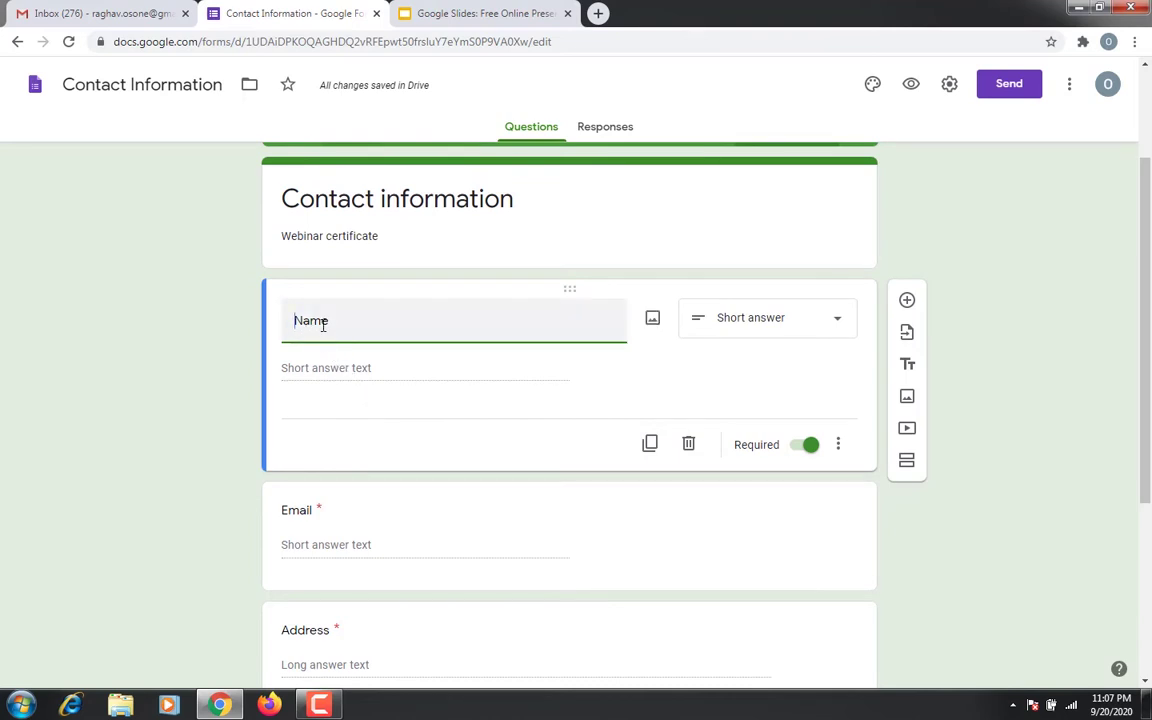
{"action": "key", "text": "Home"}
{"action": "type", "text": "Full"}
{"action": "scroll", "coordinate": [458, 368], "scroll_direction": "down", "scroll_amount": 1}
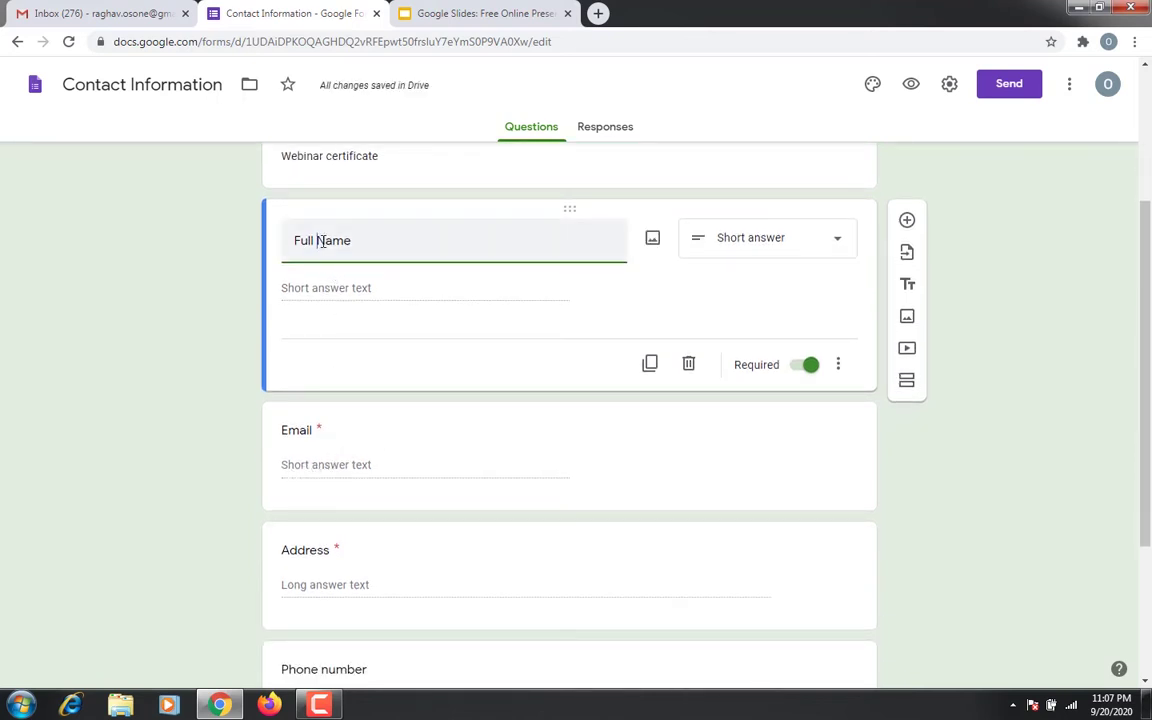
{"action": "key", "text": "BackSpace"}
{"action": "key", "text": "BackSpace"}
{"action": "key", "text": "BackSpace"}
{"action": "key", "text": "BackSpace"}
{"action": "key", "text": "BackSpace"}
{"action": "type", "text": "You"}
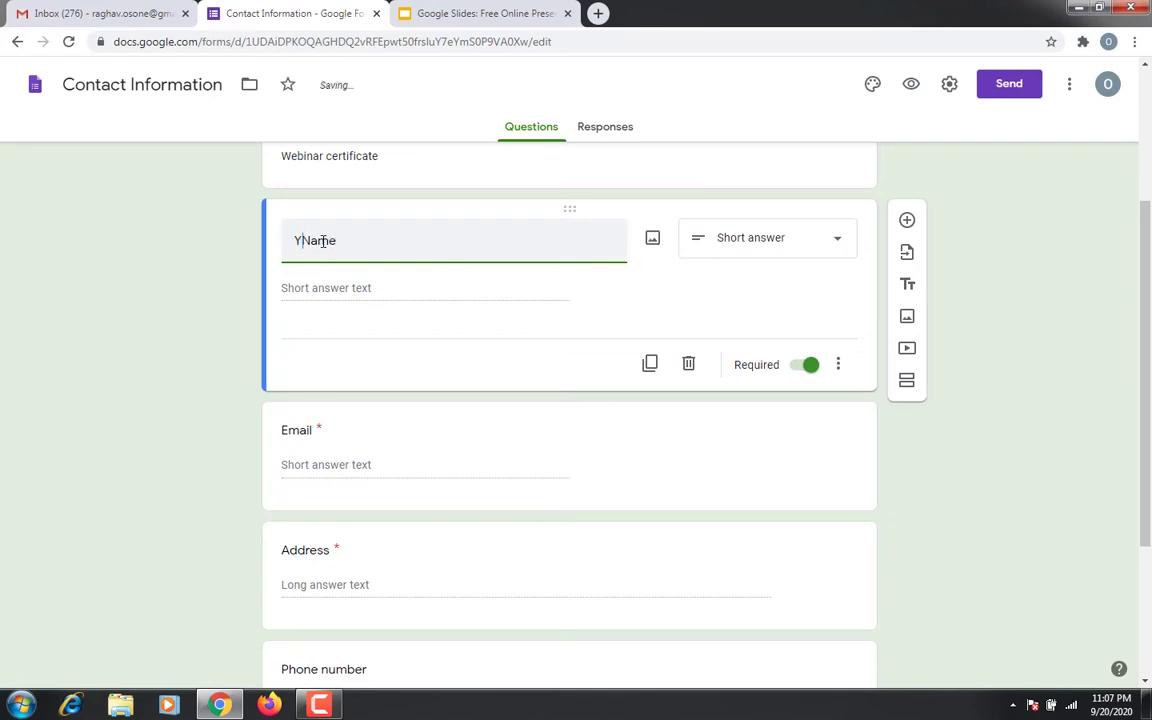
{"action": "type", "text": "r"}
{"action": "left_click", "coordinate": [307, 470]}
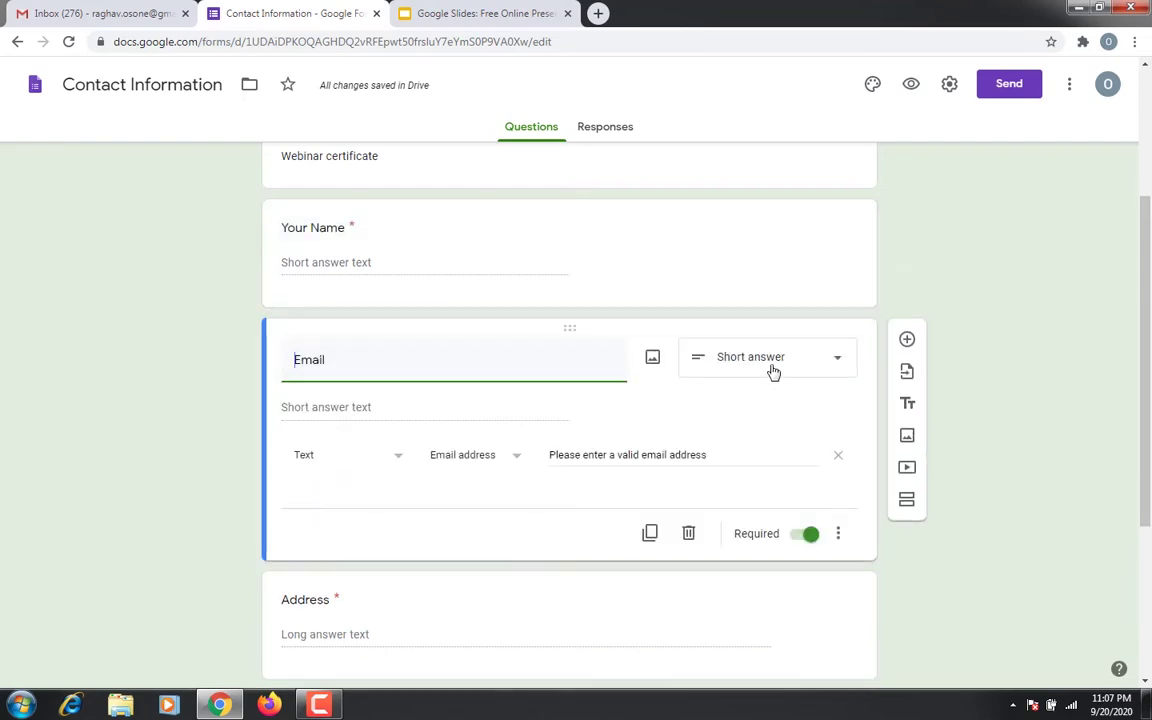
{"action": "left_click", "coordinate": [365, 262]}
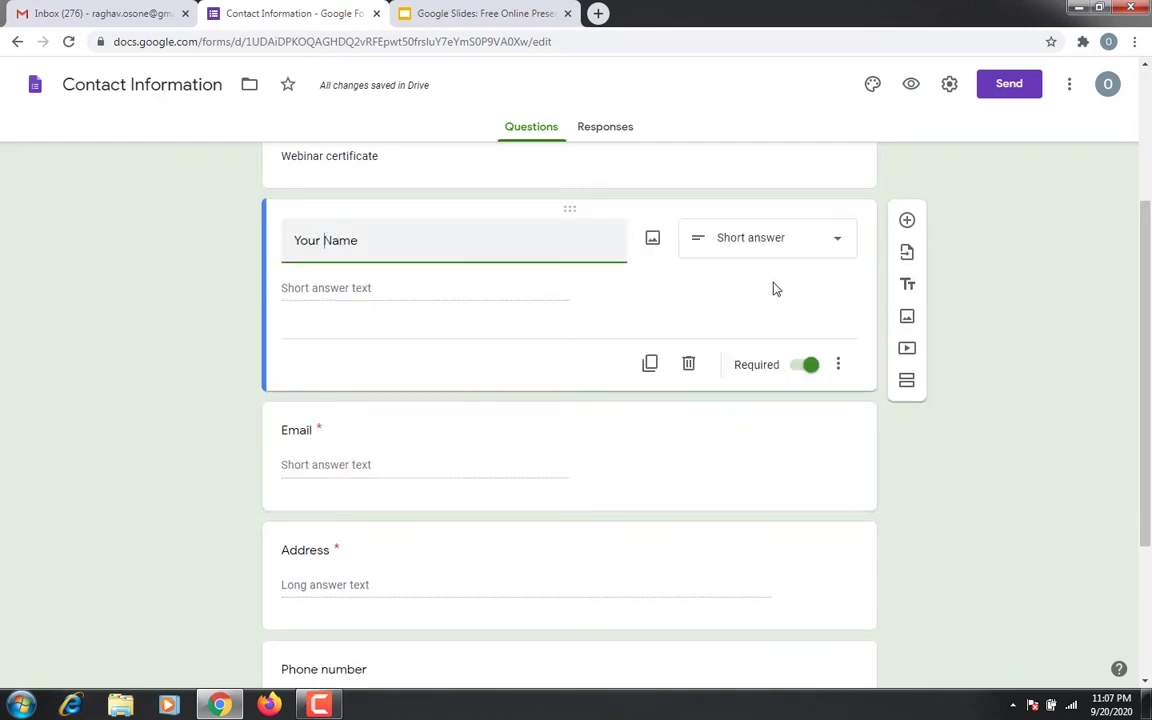
{"action": "scroll", "coordinate": [597, 363], "scroll_direction": "down", "scroll_amount": 2}
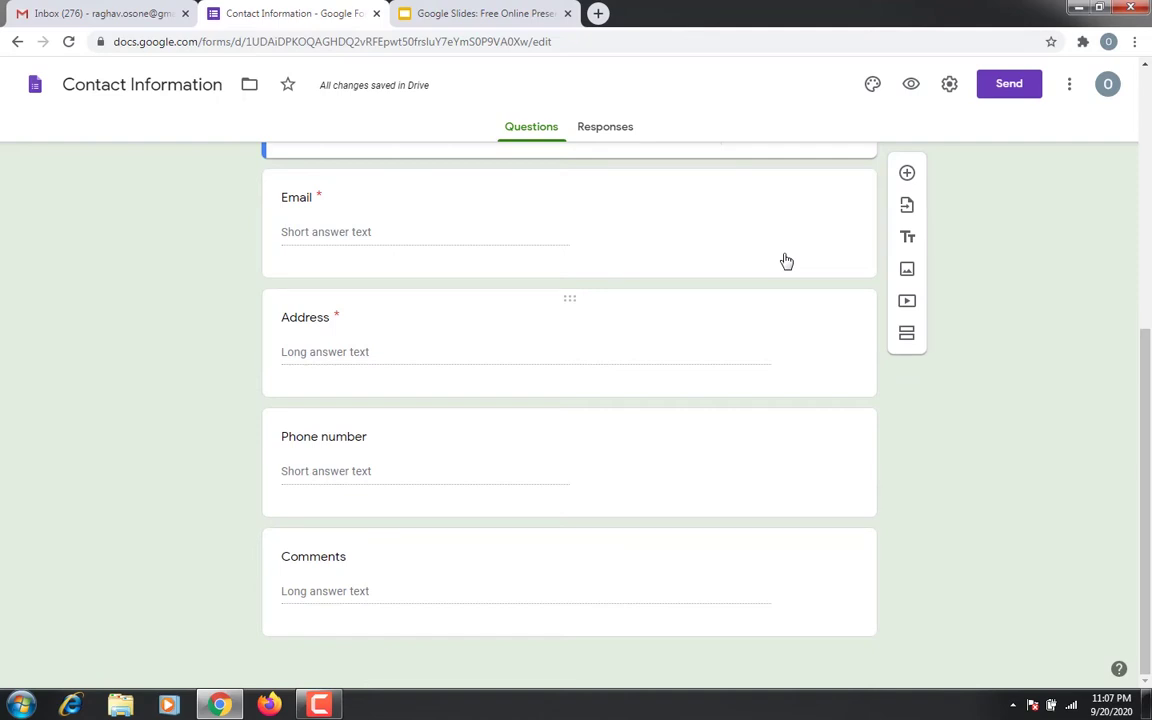
Delete the Comments question and mark the Phone number question as required
{"action": "left_click", "coordinate": [786, 300]}
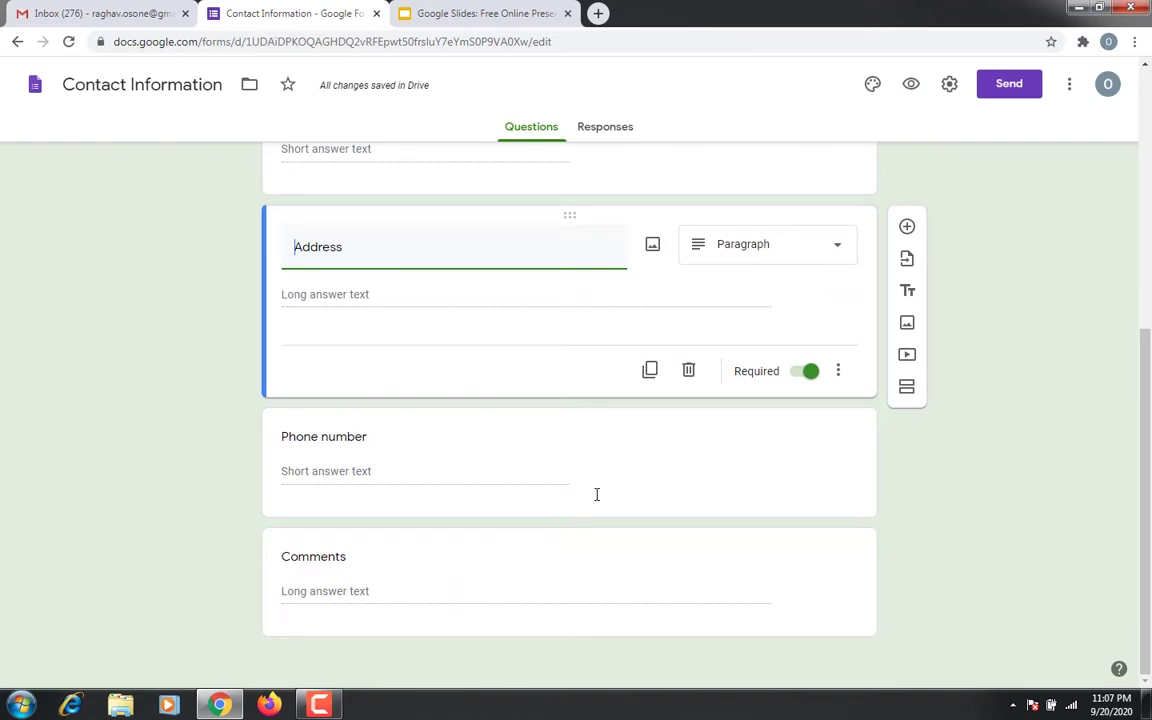
{"action": "left_click", "coordinate": [458, 560]}
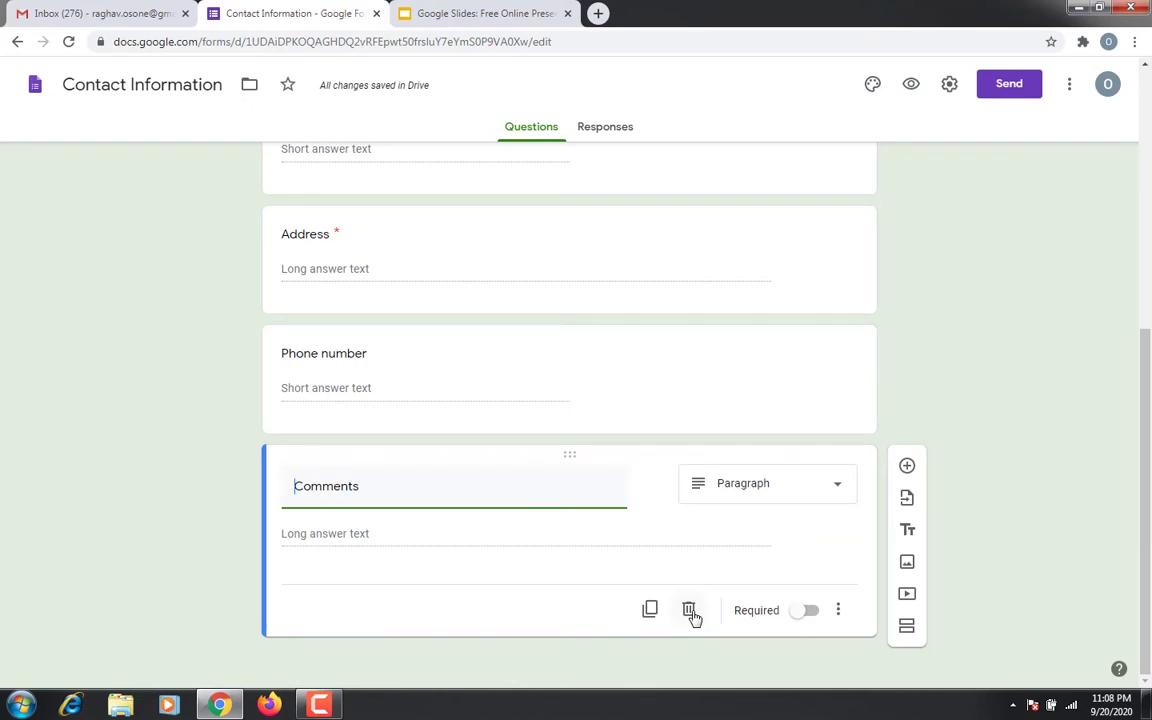
{"action": "left_click", "coordinate": [690, 612]}
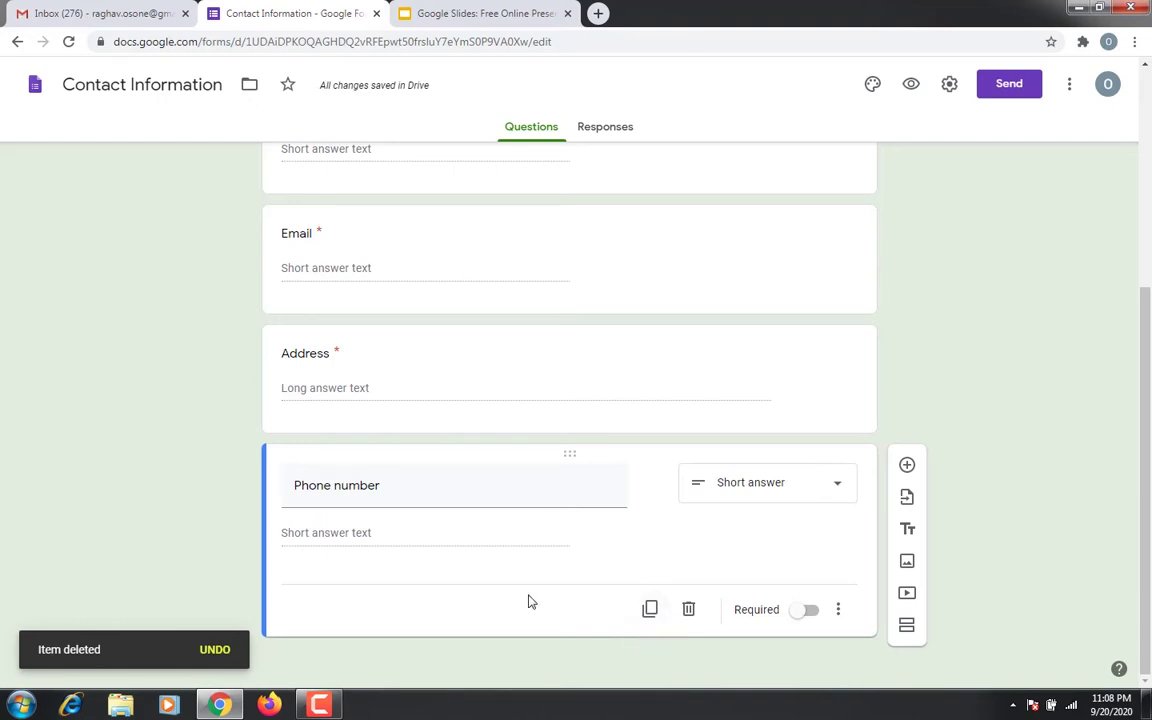
{"action": "left_click", "coordinate": [803, 612]}
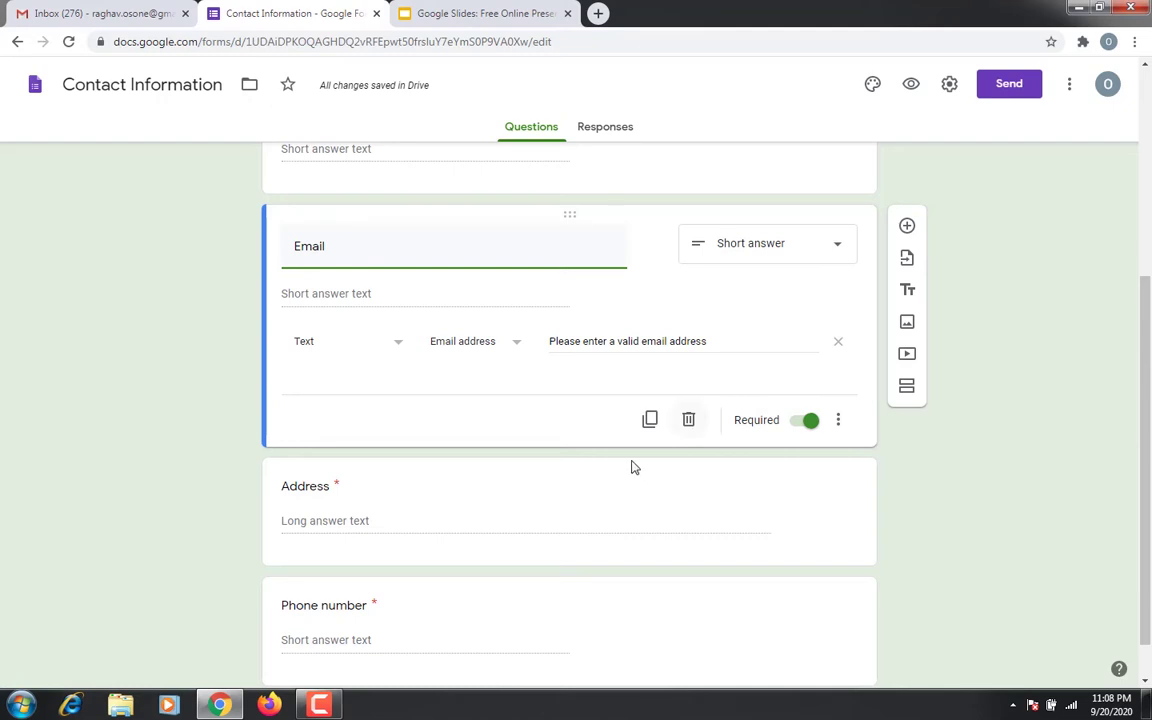
Uncheck 'Limit to 1 response' and 'Edit after submit' in Settings, then view Presentation options
{"action": "scroll", "coordinate": [603, 451], "scroll_direction": "up", "scroll_amount": 4}
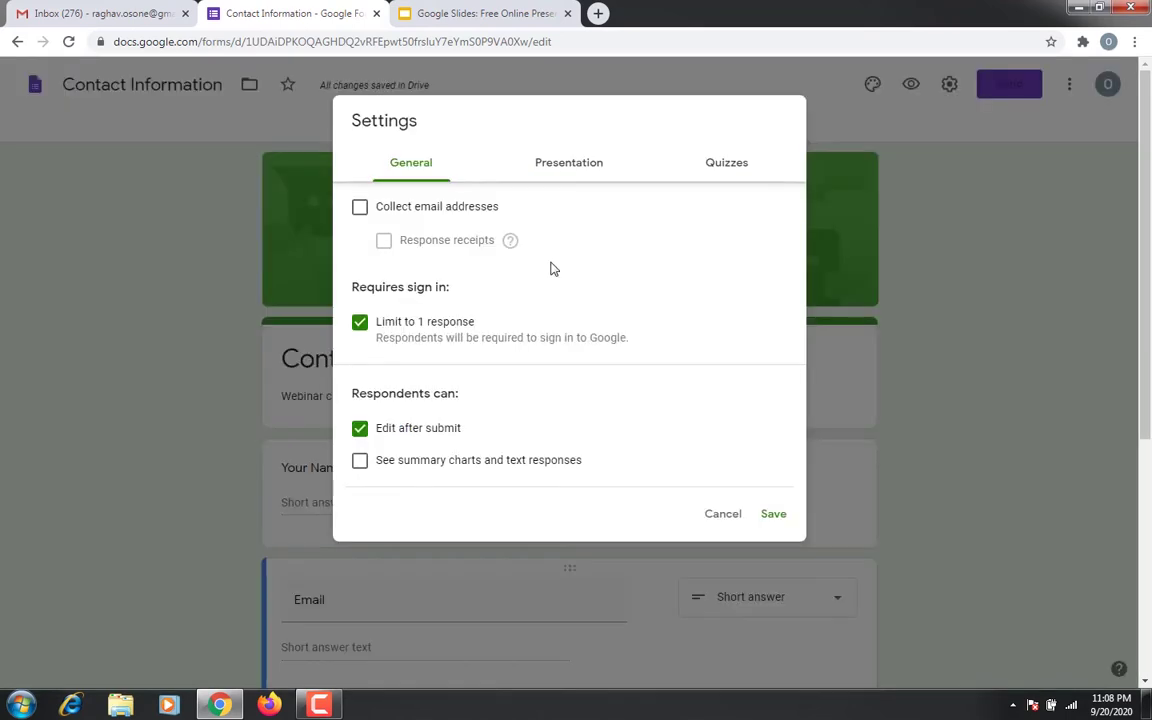
{"action": "left_click", "coordinate": [359, 323]}
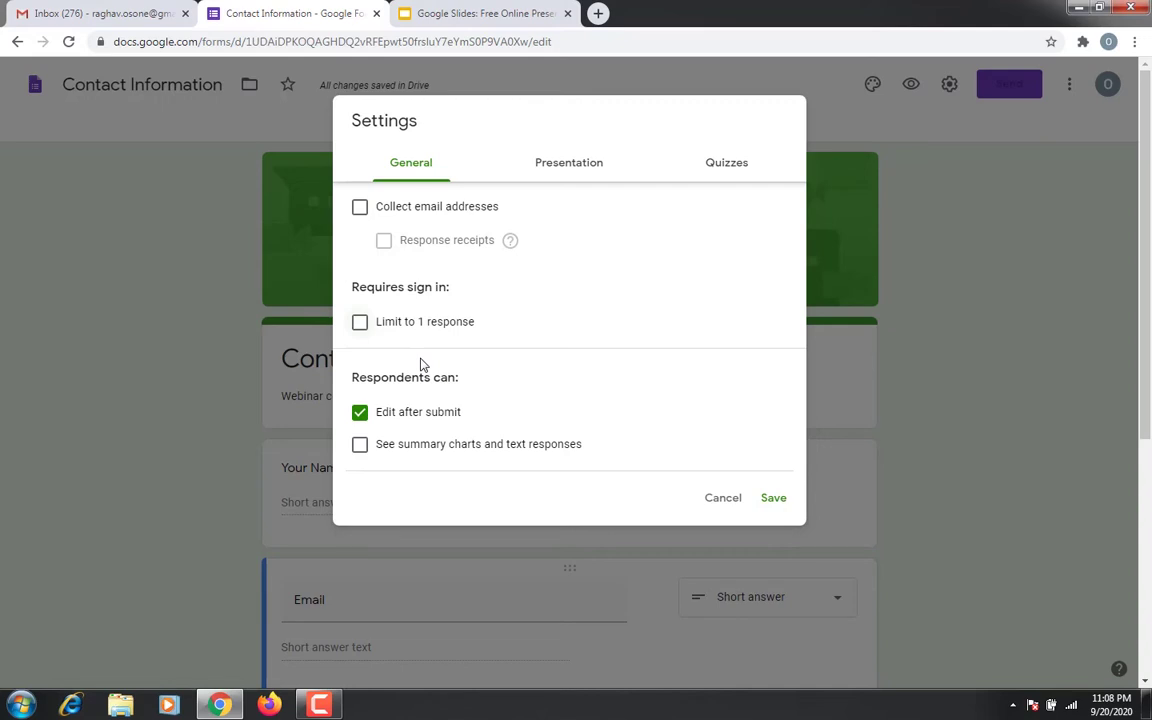
{"action": "key", "text": "space"}
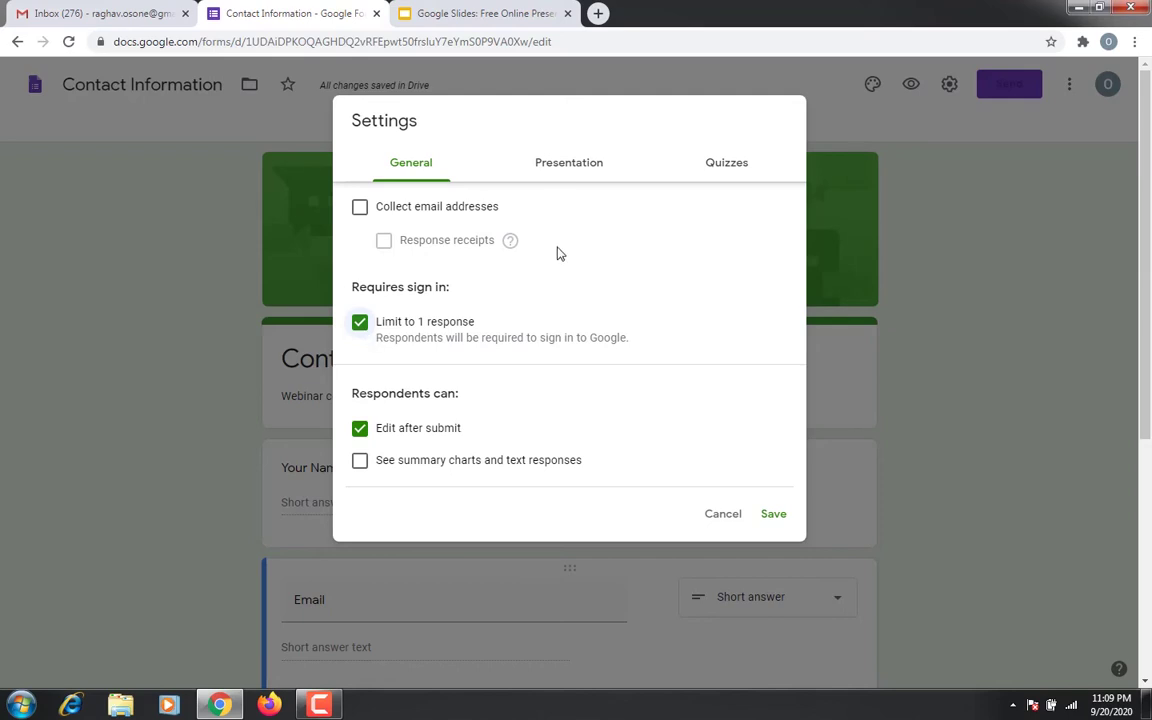
{"action": "left_click", "coordinate": [360, 321]}
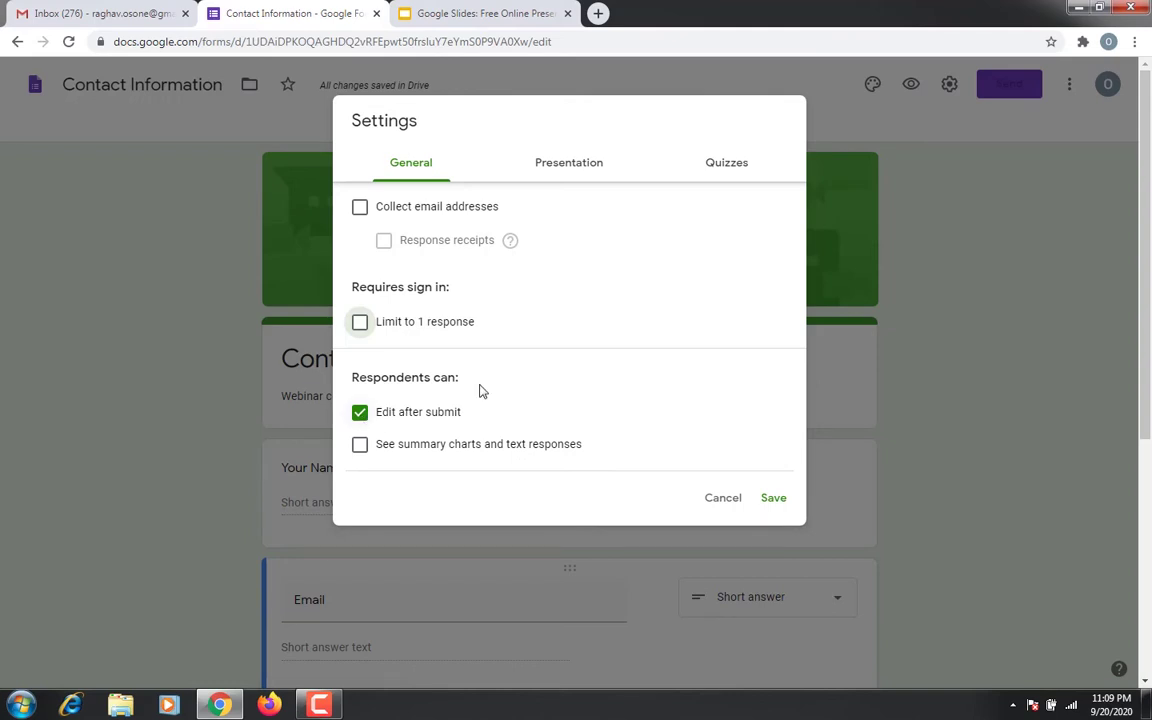
{"action": "key", "text": "Tab"}
{"action": "key", "text": "space"}
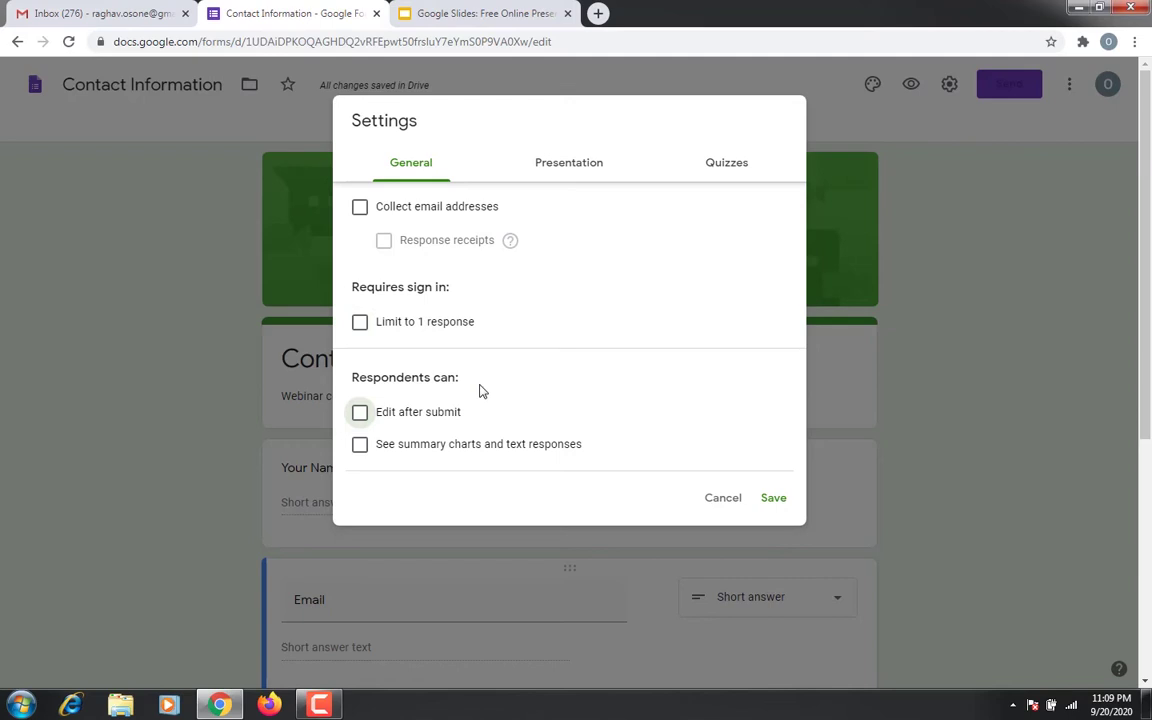
{"action": "left_click", "coordinate": [571, 181]}
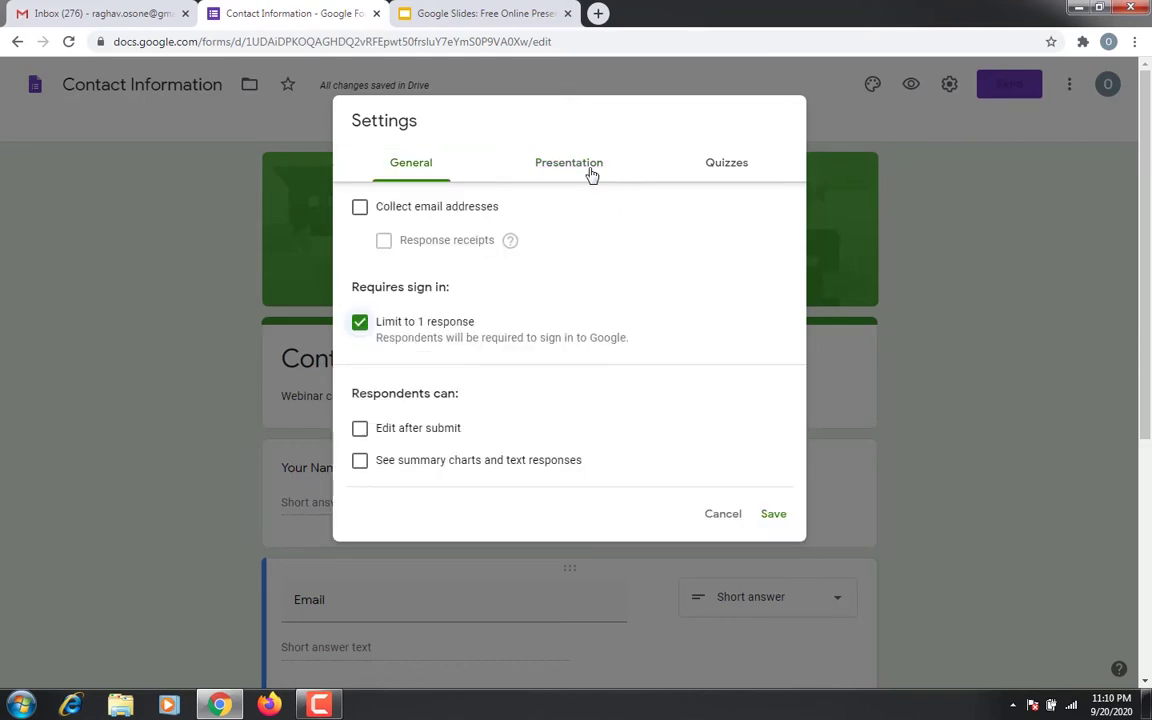
Review the Presentation tab options and save the Settings dialog
{"action": "left_click", "coordinate": [591, 174]}
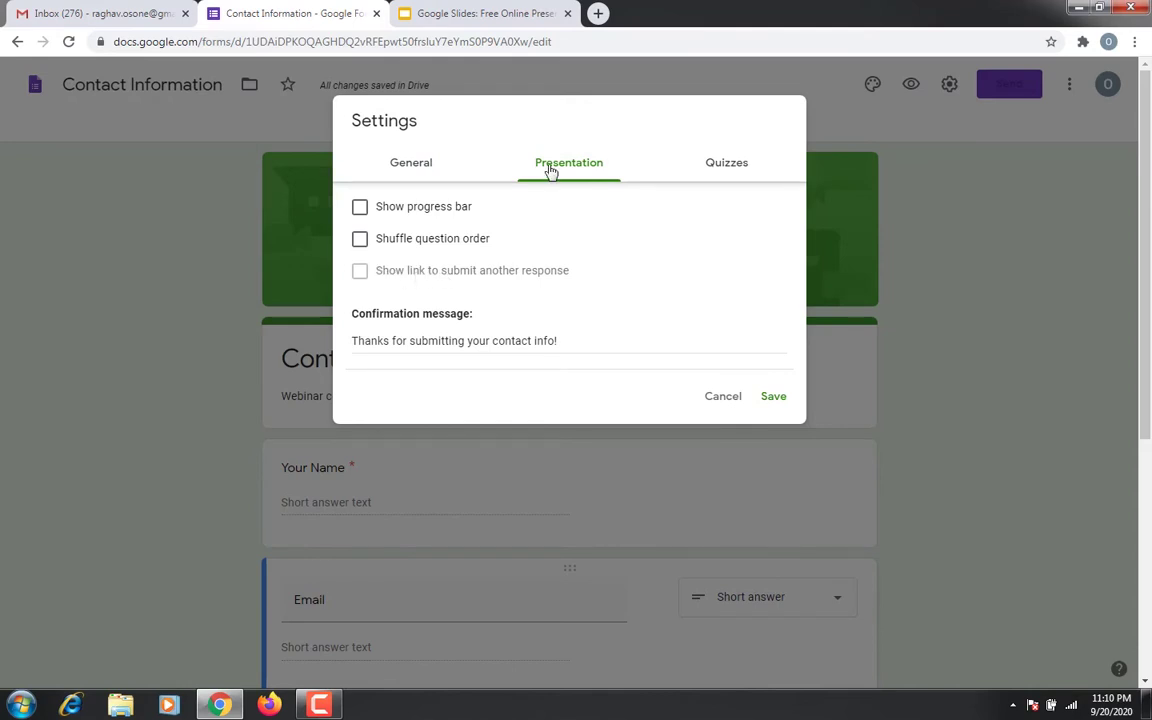
{"action": "left_click", "coordinate": [550, 170]}
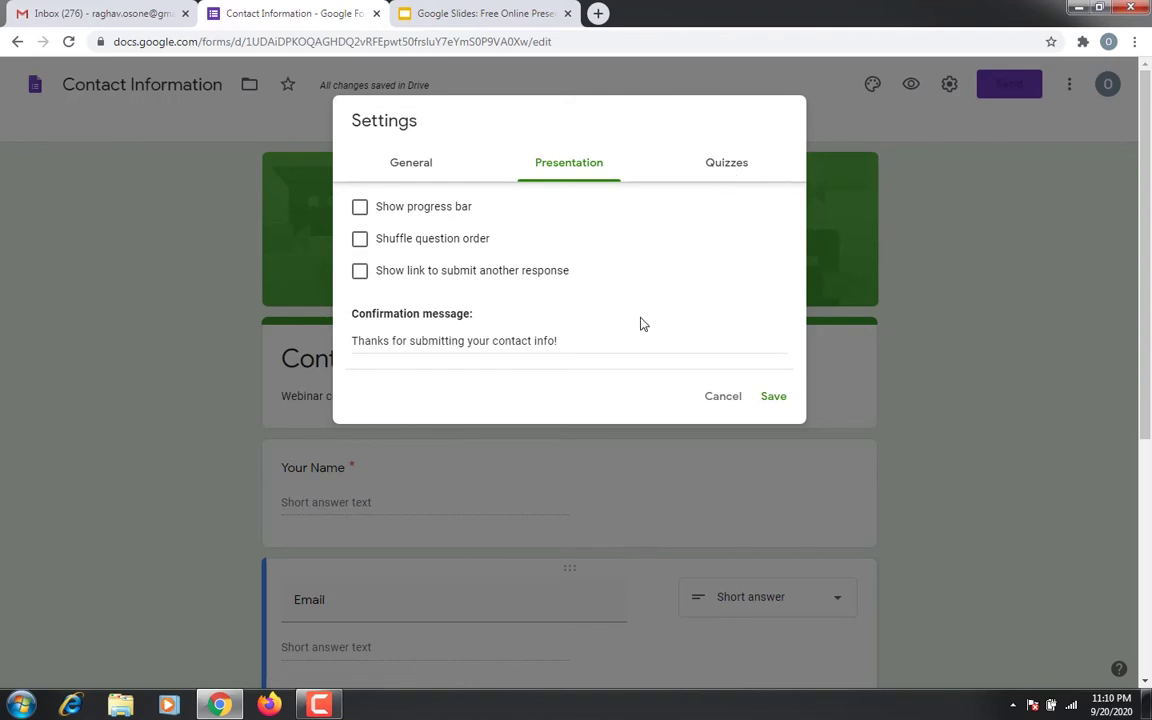
{"action": "key", "text": "Return"}
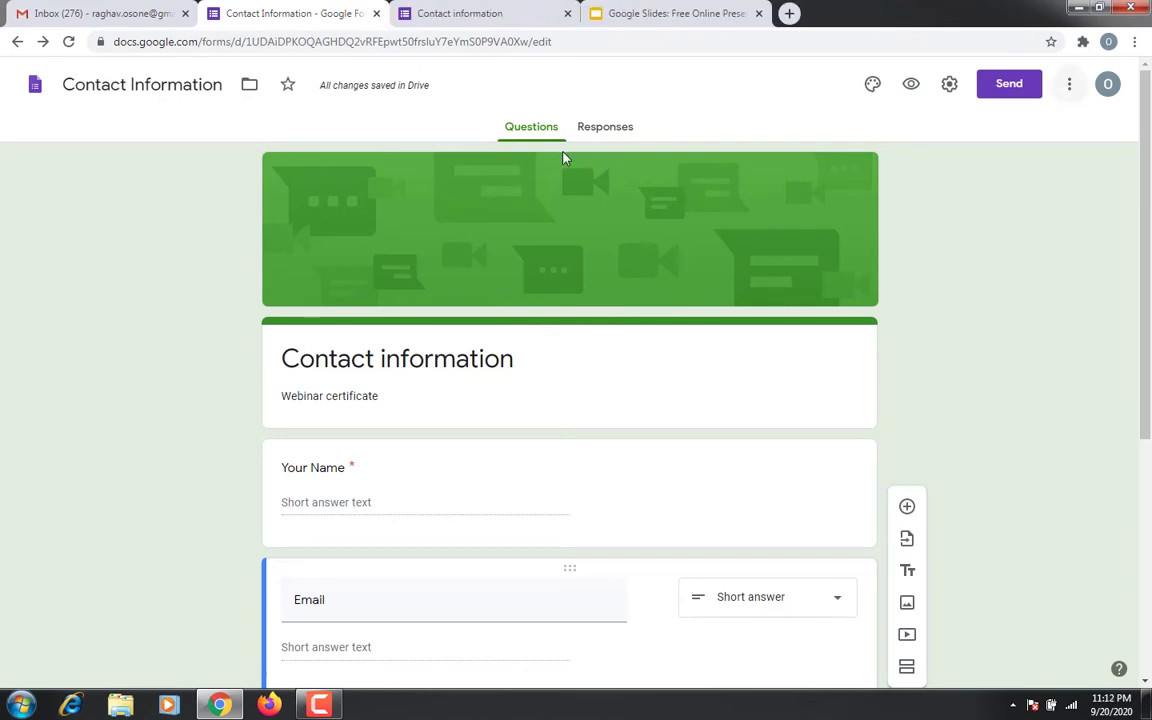
Preview the form in a new tab, then open Add-ons from the editor's More menu
{"action": "left_click", "coordinate": [910, 86]}
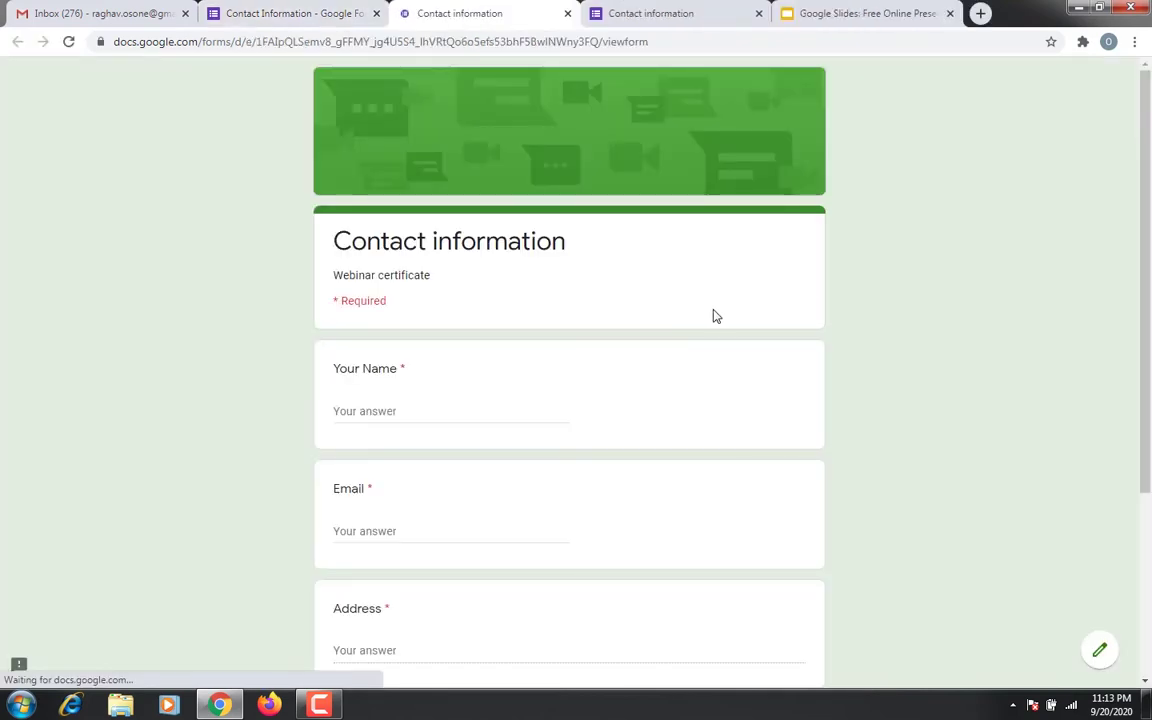
{"action": "key", "text": "ctrl+shift+Tab"}
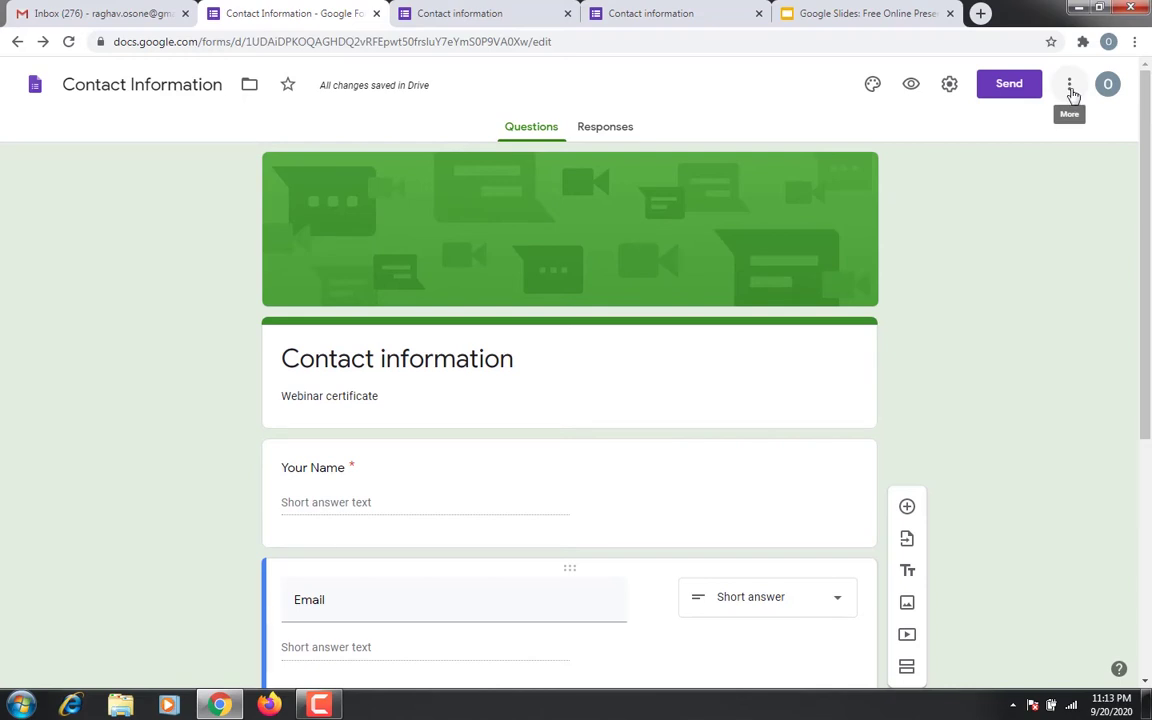
{"action": "left_click", "coordinate": [1071, 90]}
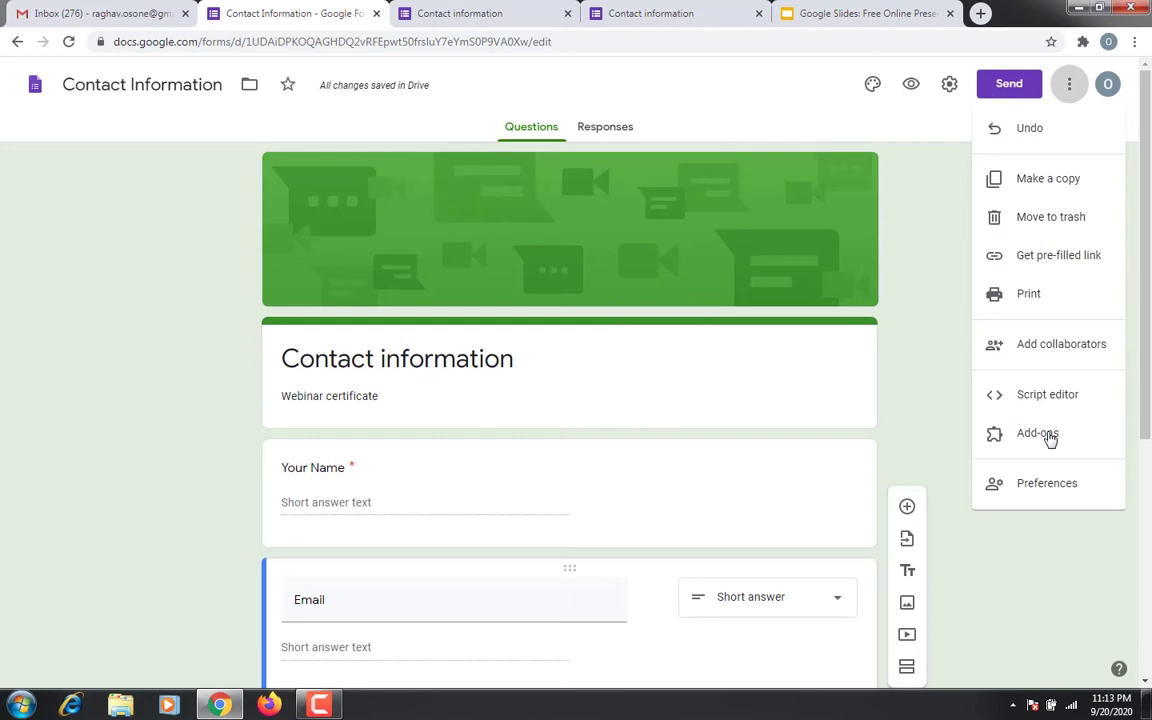
{"action": "left_click", "coordinate": [1040, 434]}
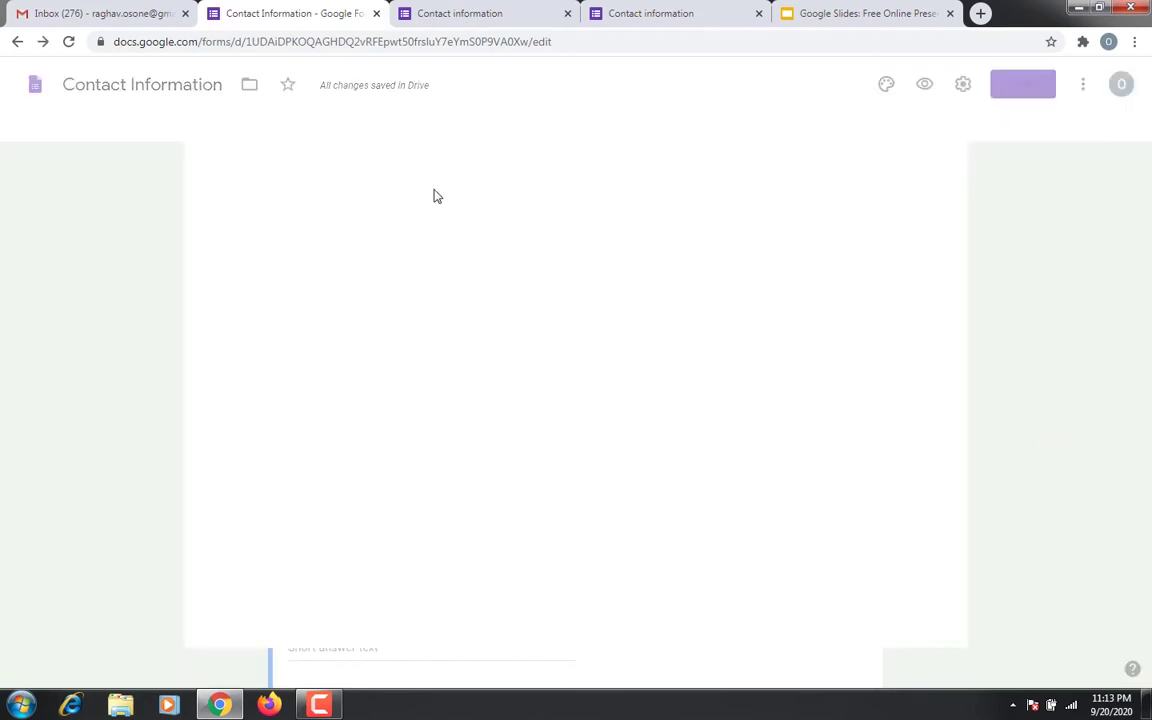
Install the Certify'em add-on from the Marketplace, granting its permissions, then close the Marketplace window
{"action": "scroll", "coordinate": [673, 295], "scroll_direction": "down", "scroll_amount": 3}
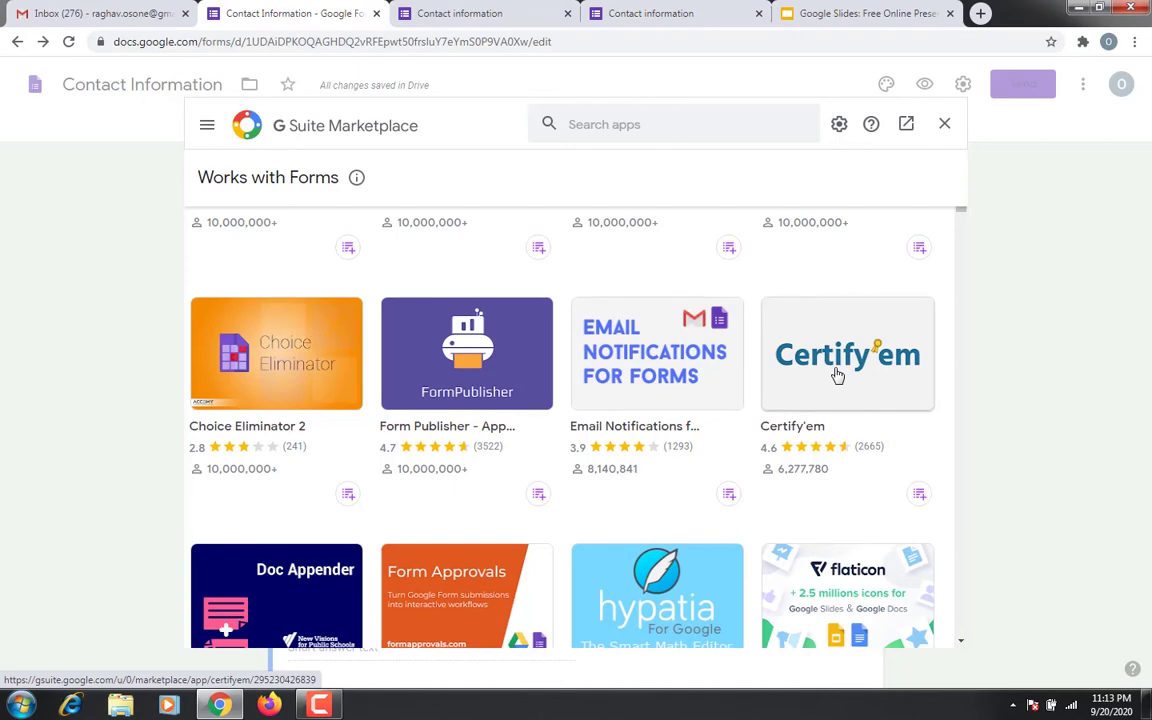
{"action": "left_click", "coordinate": [838, 375]}
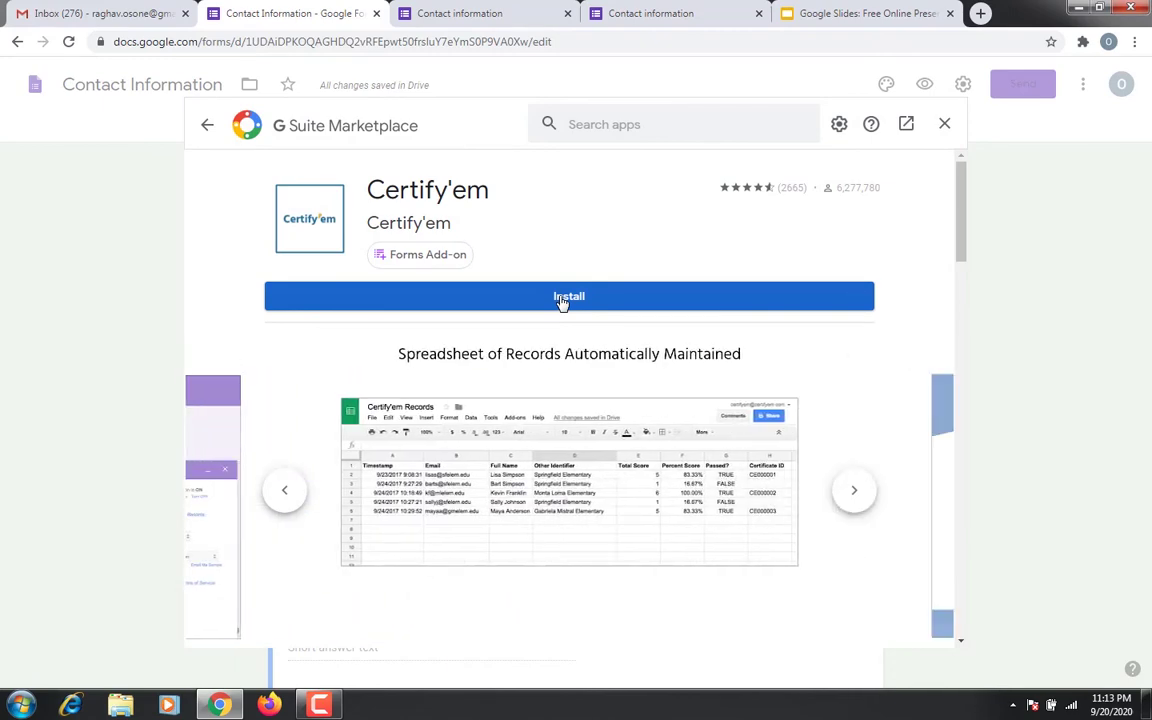
{"action": "left_click", "coordinate": [563, 300]}
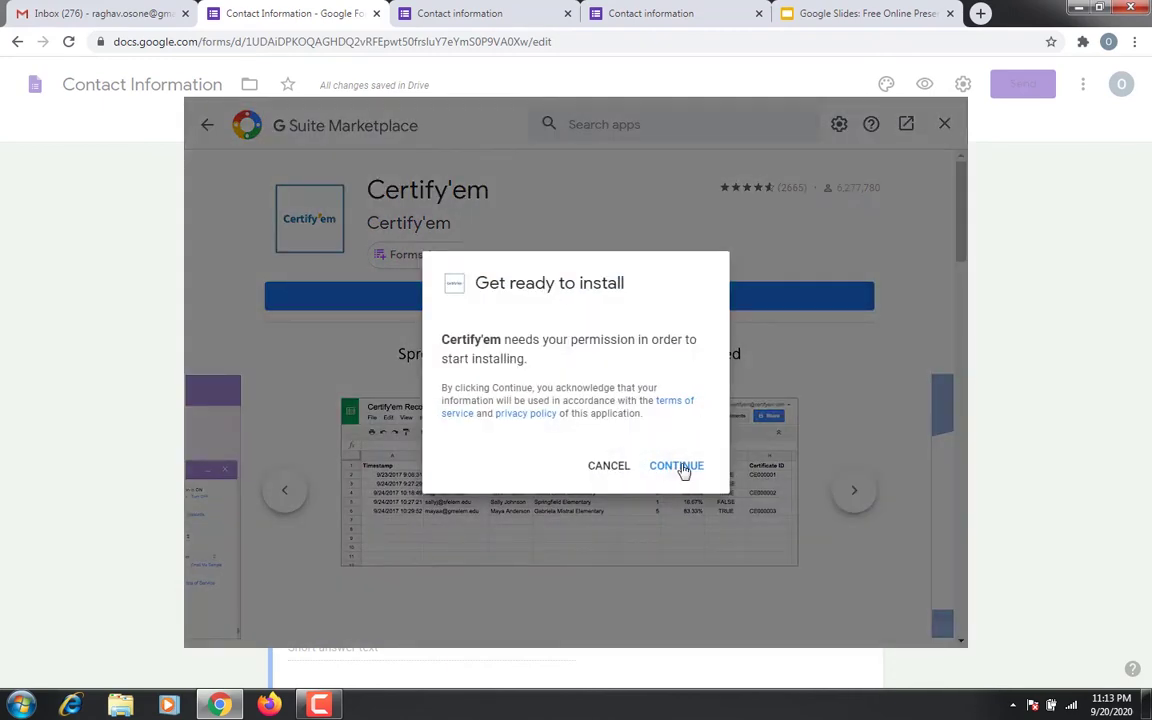
{"action": "left_click", "coordinate": [680, 467]}
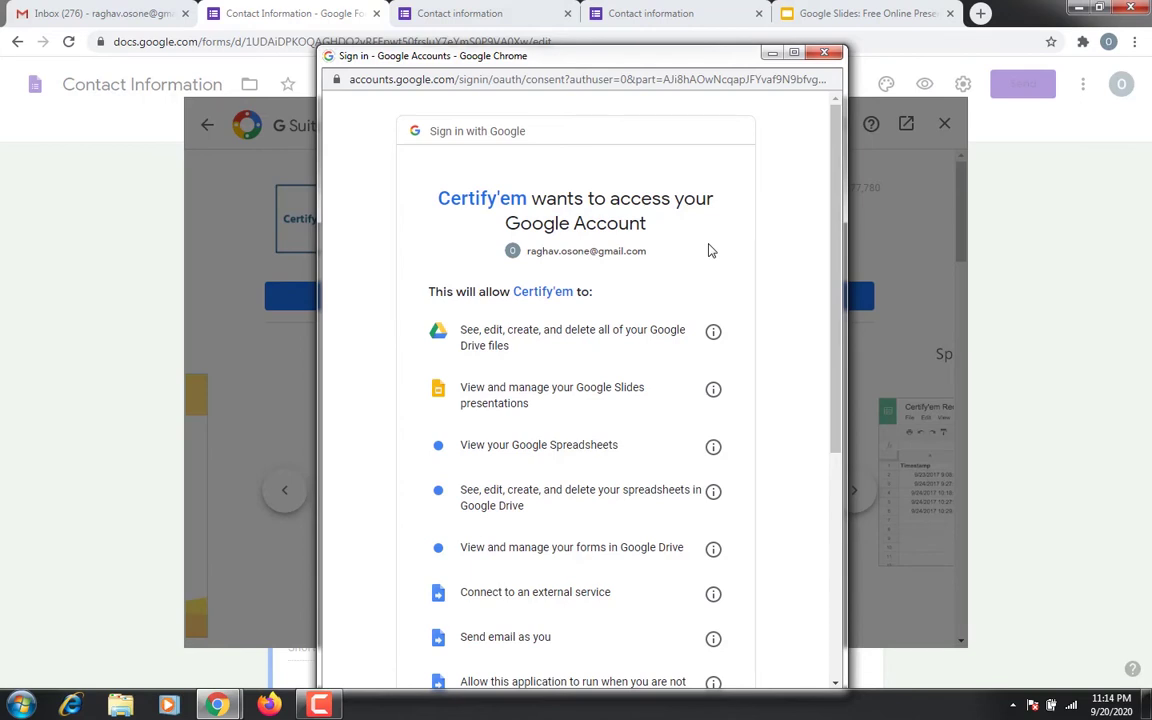
{"action": "scroll", "coordinate": [708, 250], "scroll_direction": "down", "scroll_amount": 1}
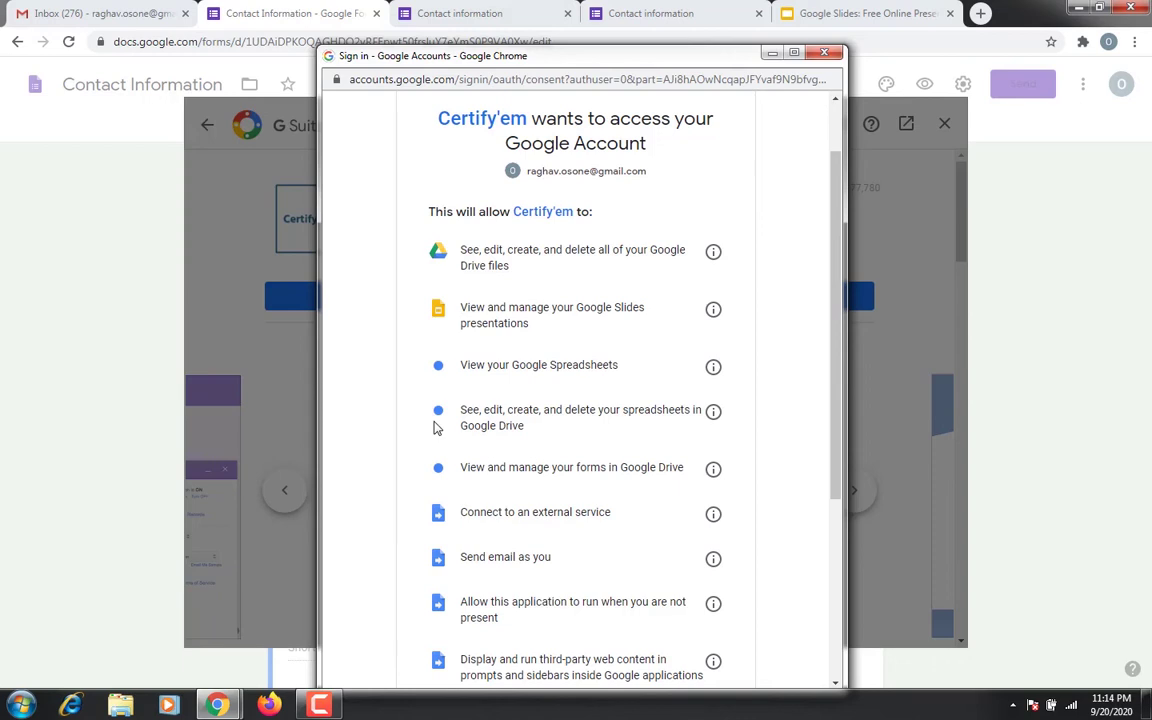
{"action": "scroll", "coordinate": [434, 428], "scroll_direction": "down", "scroll_amount": 3}
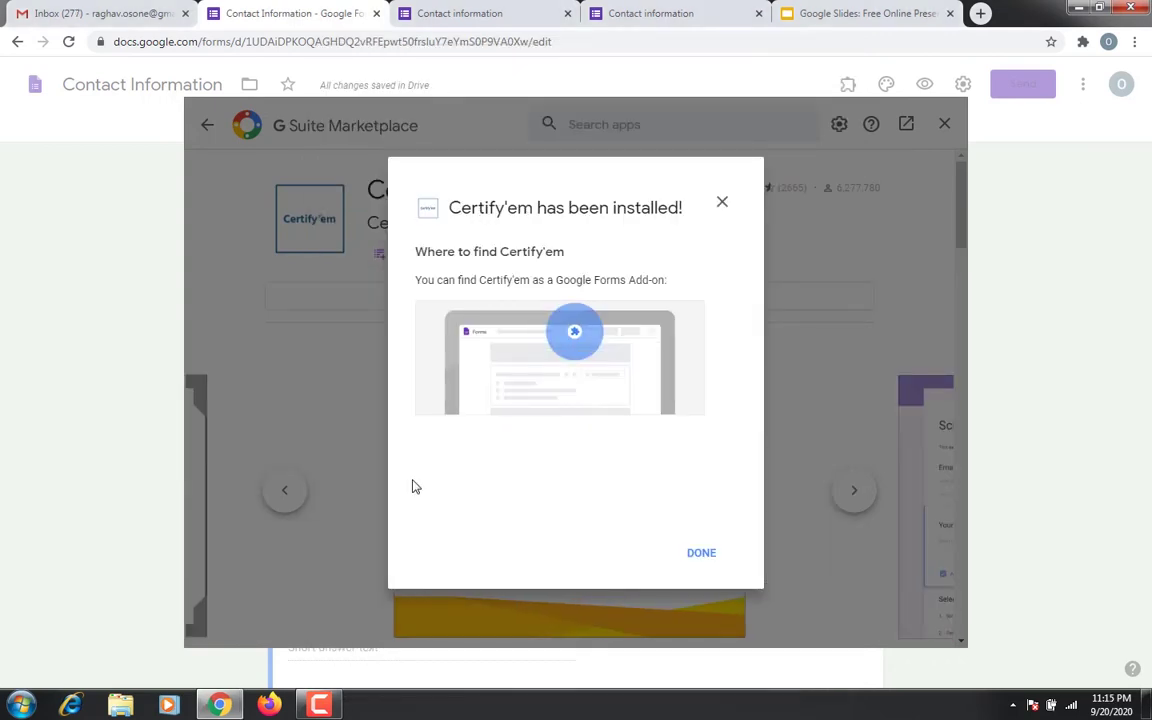
{"action": "left_click", "coordinate": [385, 475]}
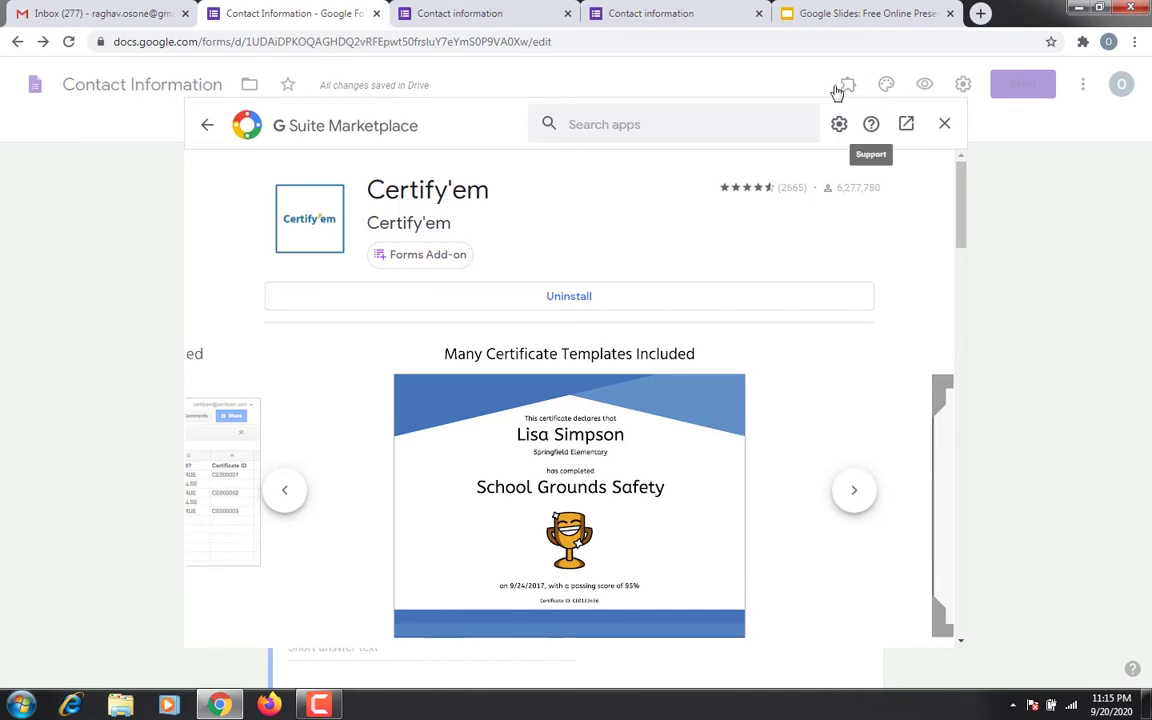
{"action": "left_click", "coordinate": [838, 92]}
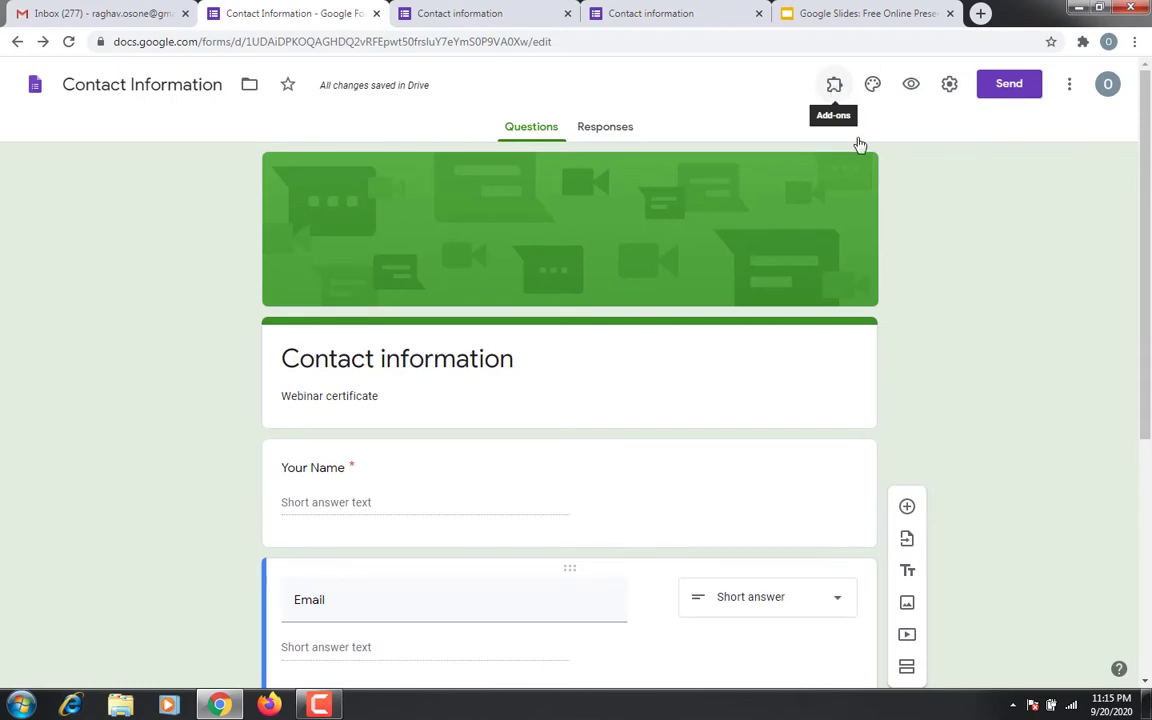
Launch Certify'em on the form, try the Use a Custom Template option, then switch to Google Slides
{"action": "left_click", "coordinate": [834, 84]}
{"action": "left_click", "coordinate": [856, 128]}
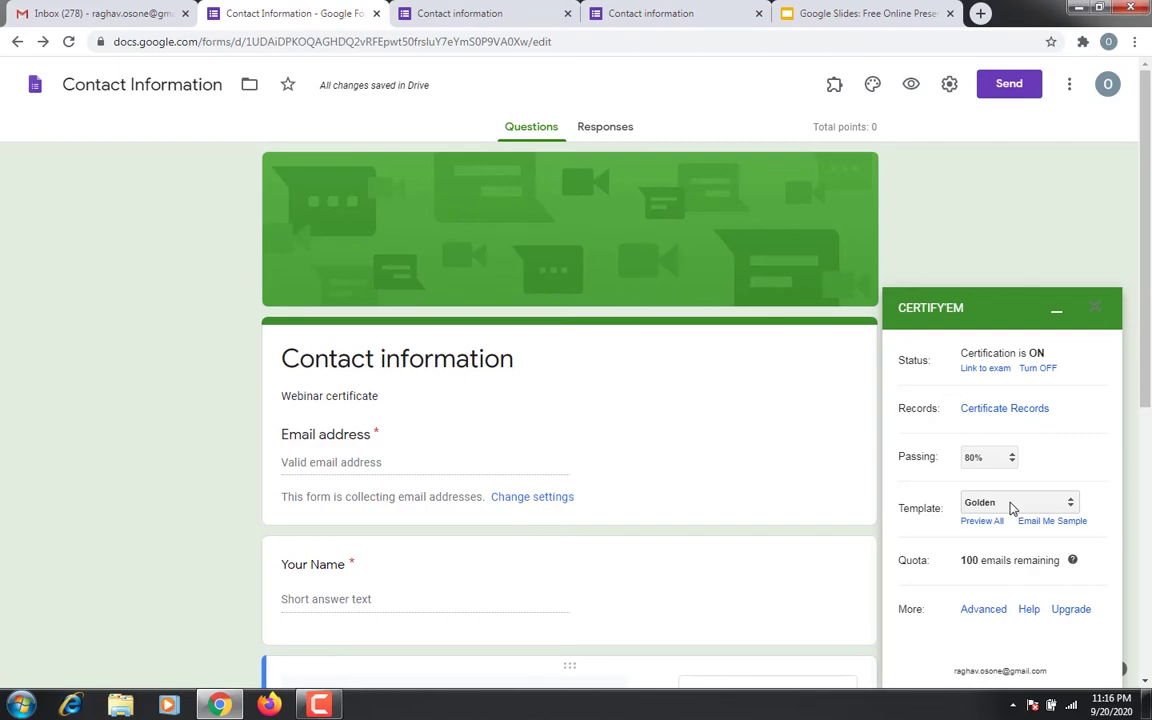
{"action": "left_click", "coordinate": [1012, 504]}
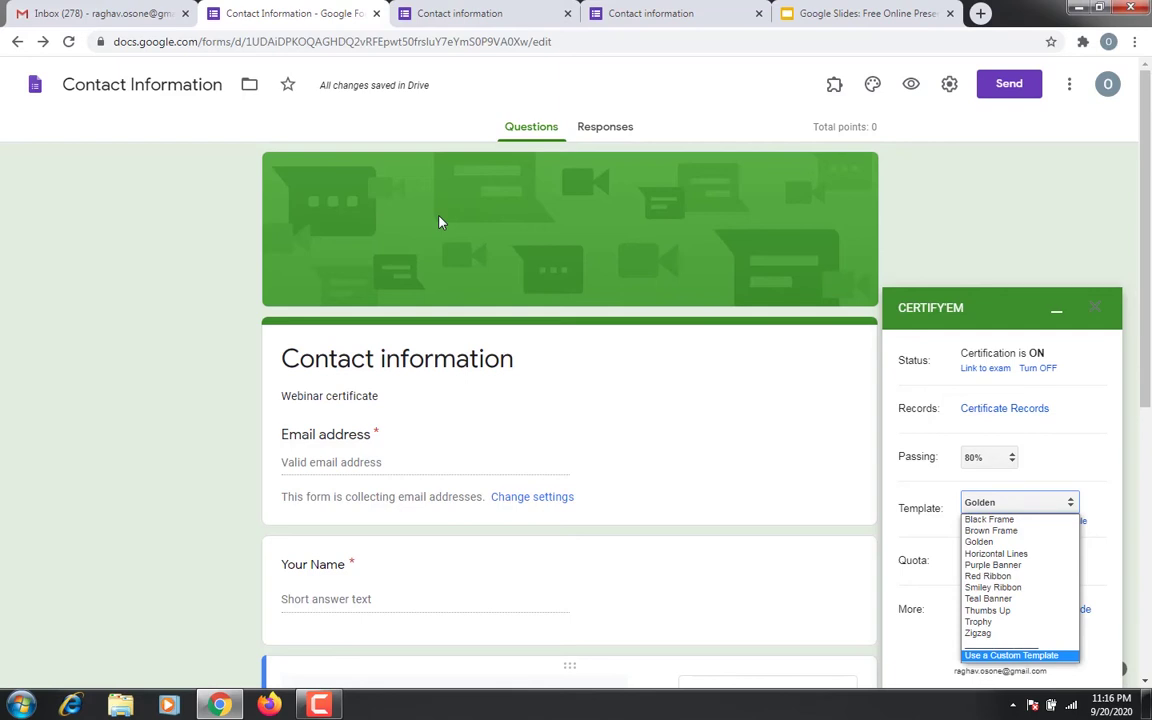
{"action": "key", "text": "Return"}
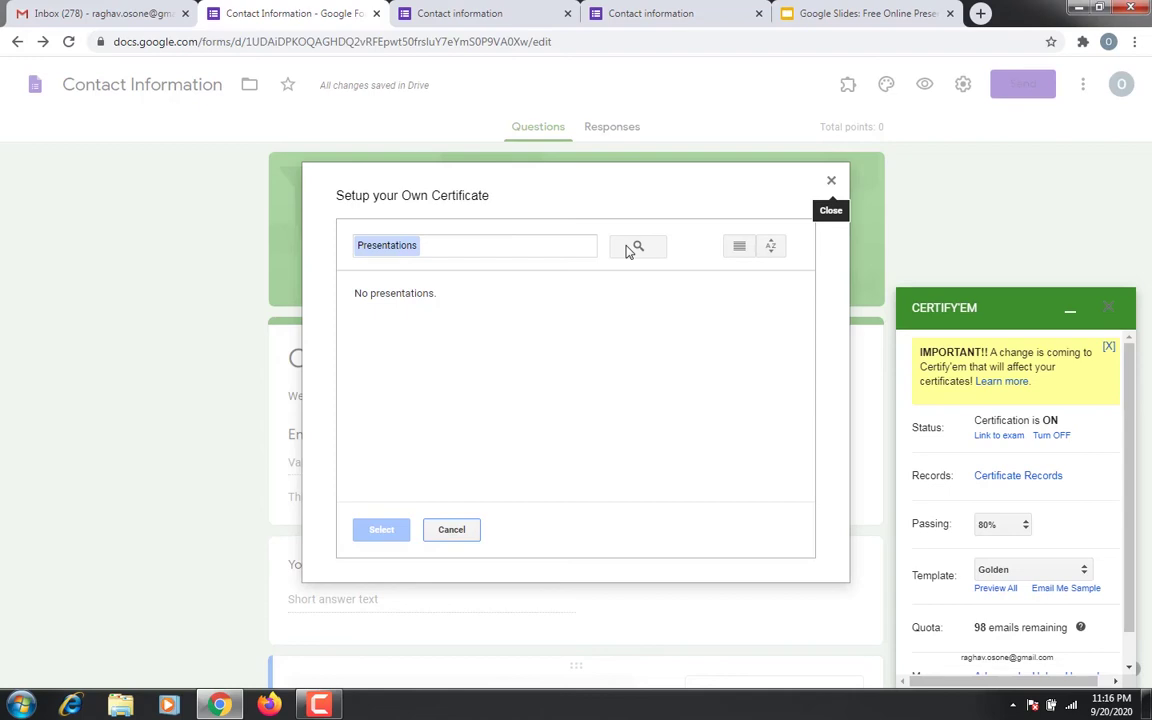
{"action": "key", "text": "Escape"}
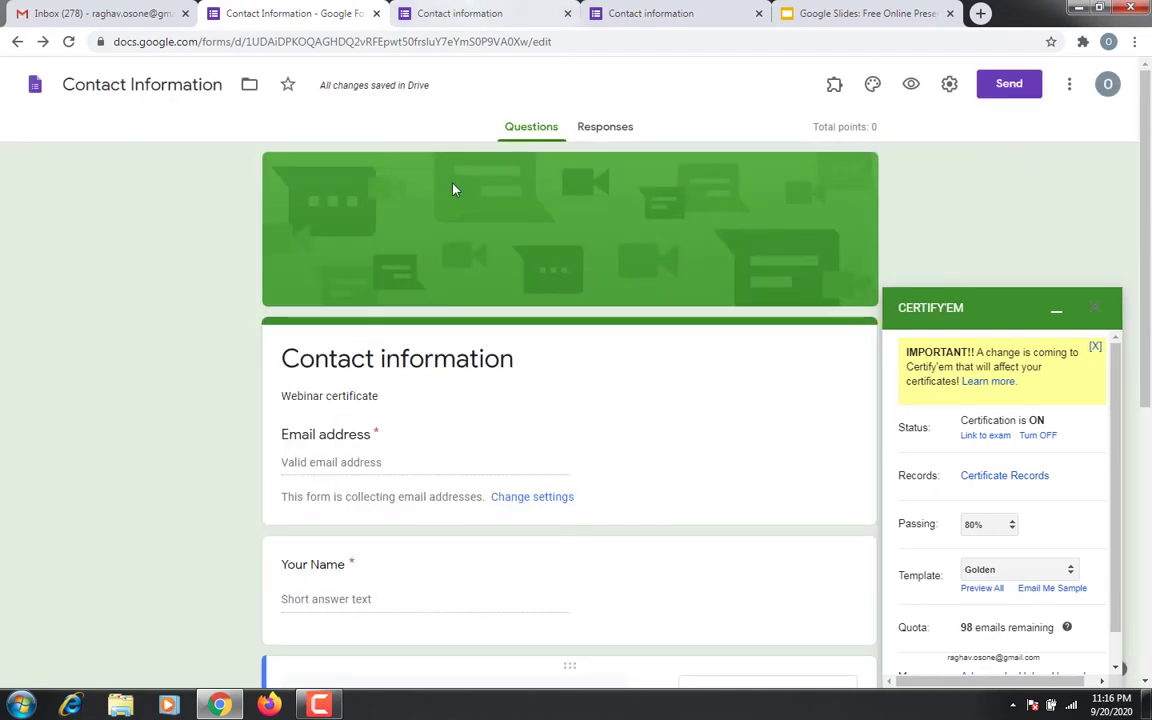
{"action": "key", "text": "ctrl+5"}
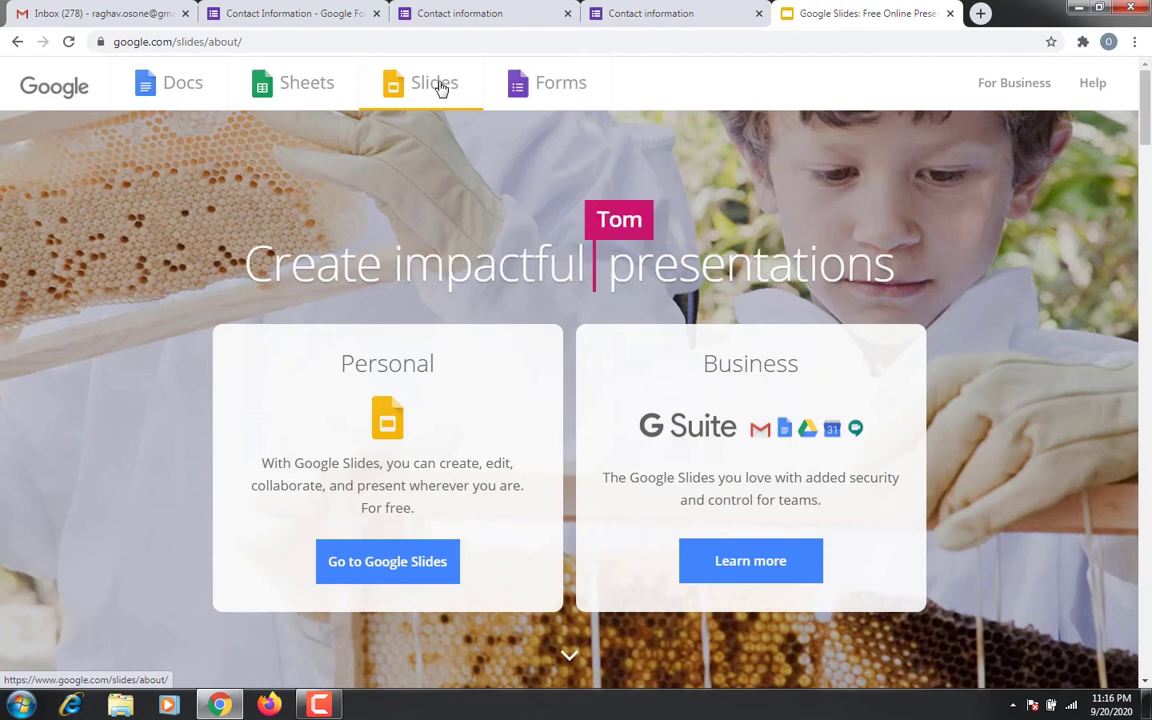
From the Slides home, create a new presentation from the Education gallery's Student certificate template
{"action": "left_click", "coordinate": [381, 567]}
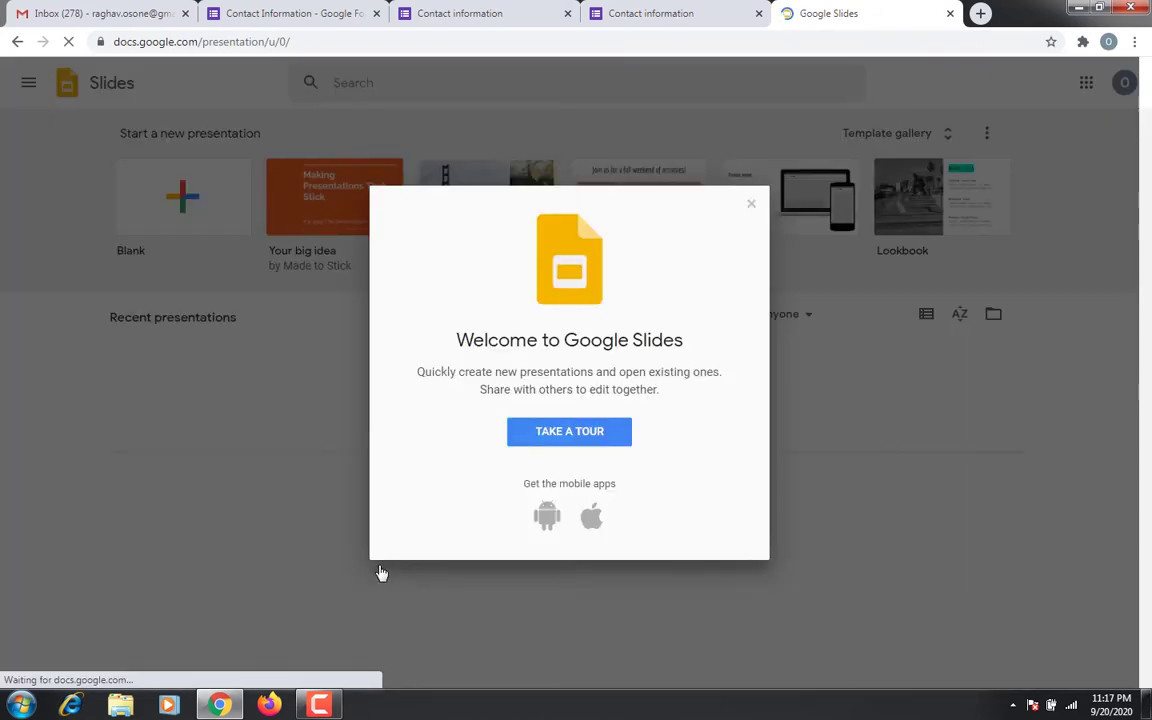
{"action": "left_click", "coordinate": [752, 205]}
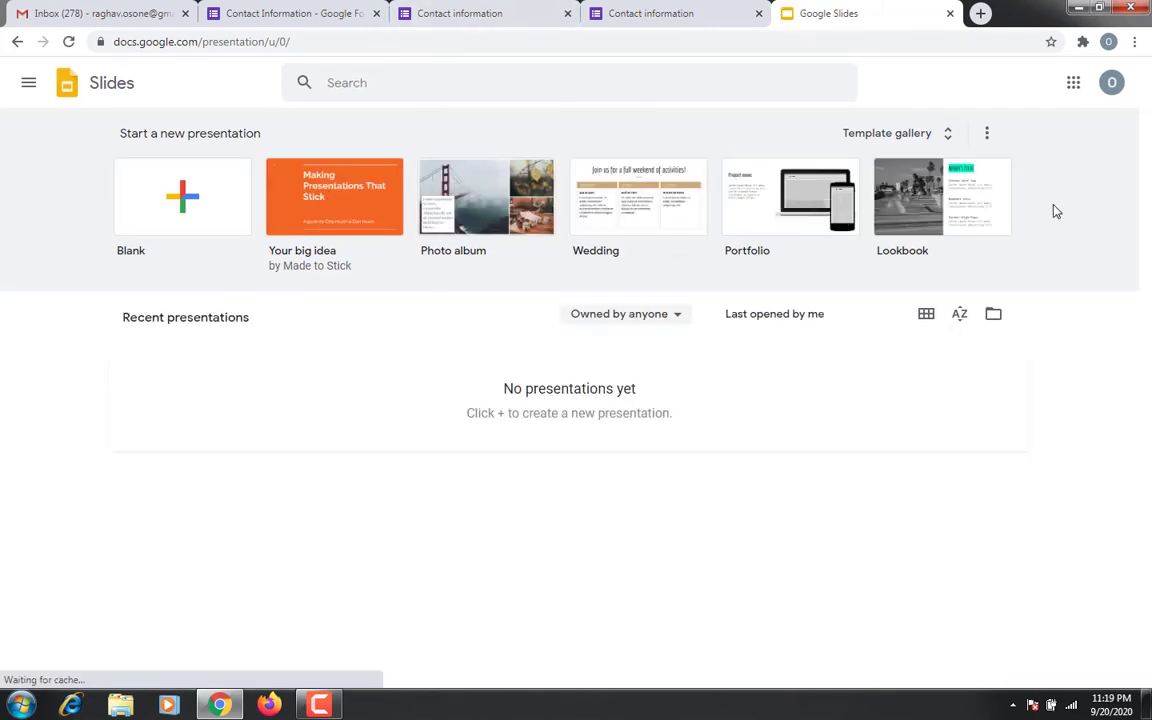
{"action": "left_click", "coordinate": [951, 144]}
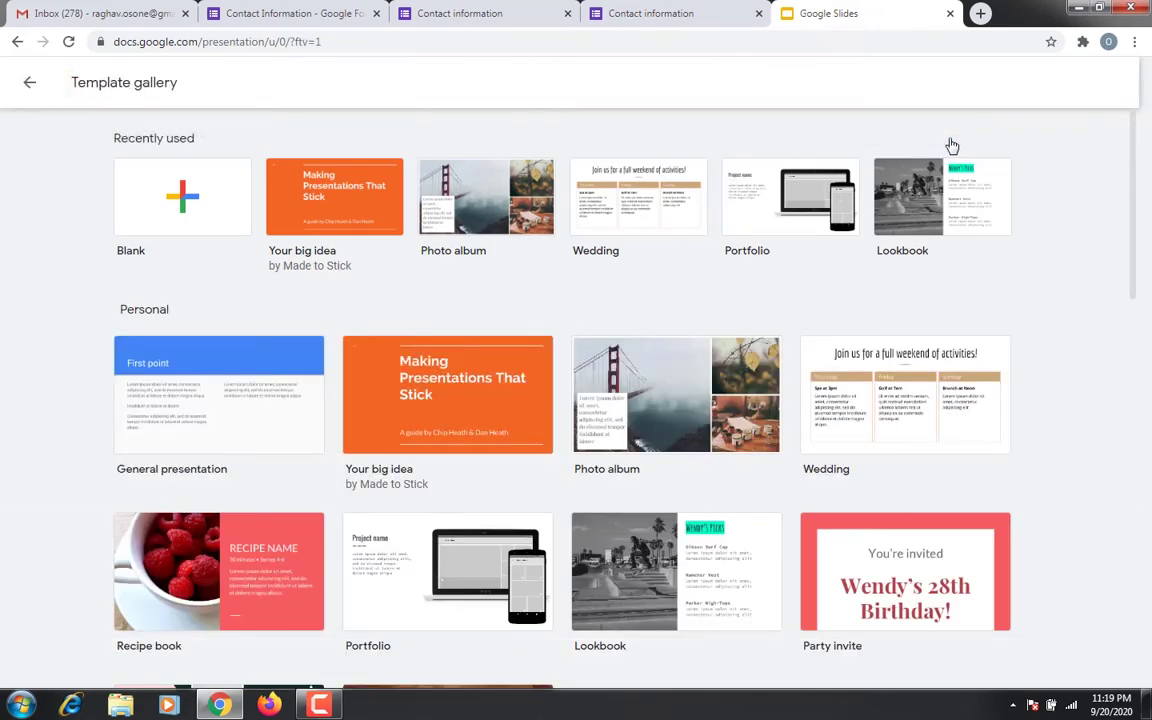
{"action": "scroll", "coordinate": [779, 221], "scroll_direction": "down", "scroll_amount": 7}
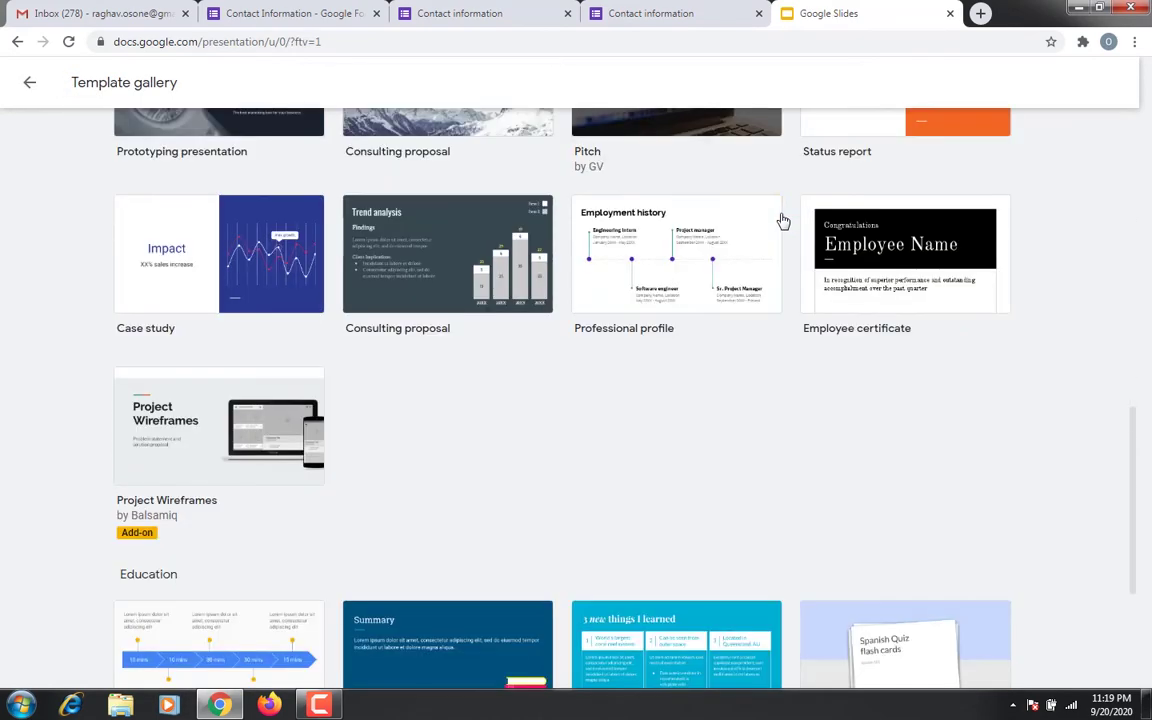
{"action": "scroll", "coordinate": [783, 221], "scroll_direction": "down", "scroll_amount": 3}
{"action": "scroll", "coordinate": [782, 221], "scroll_direction": "up", "scroll_amount": 10}
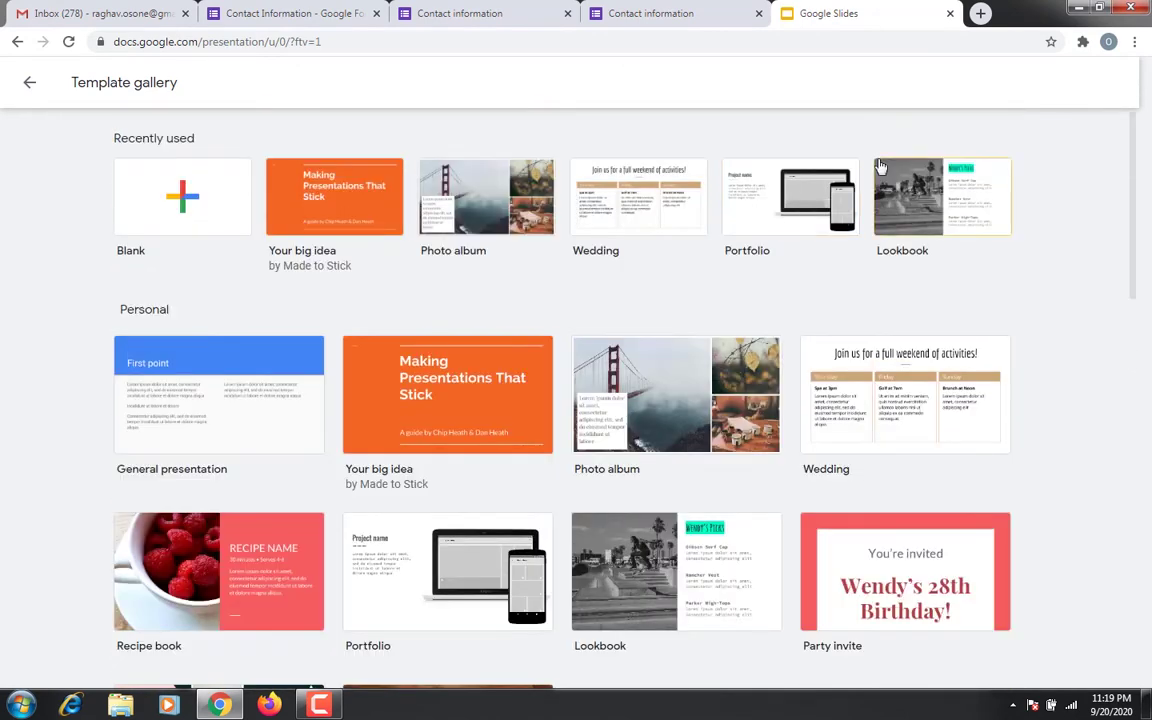
{"action": "scroll", "coordinate": [880, 167], "scroll_direction": "down", "scroll_amount": 12}
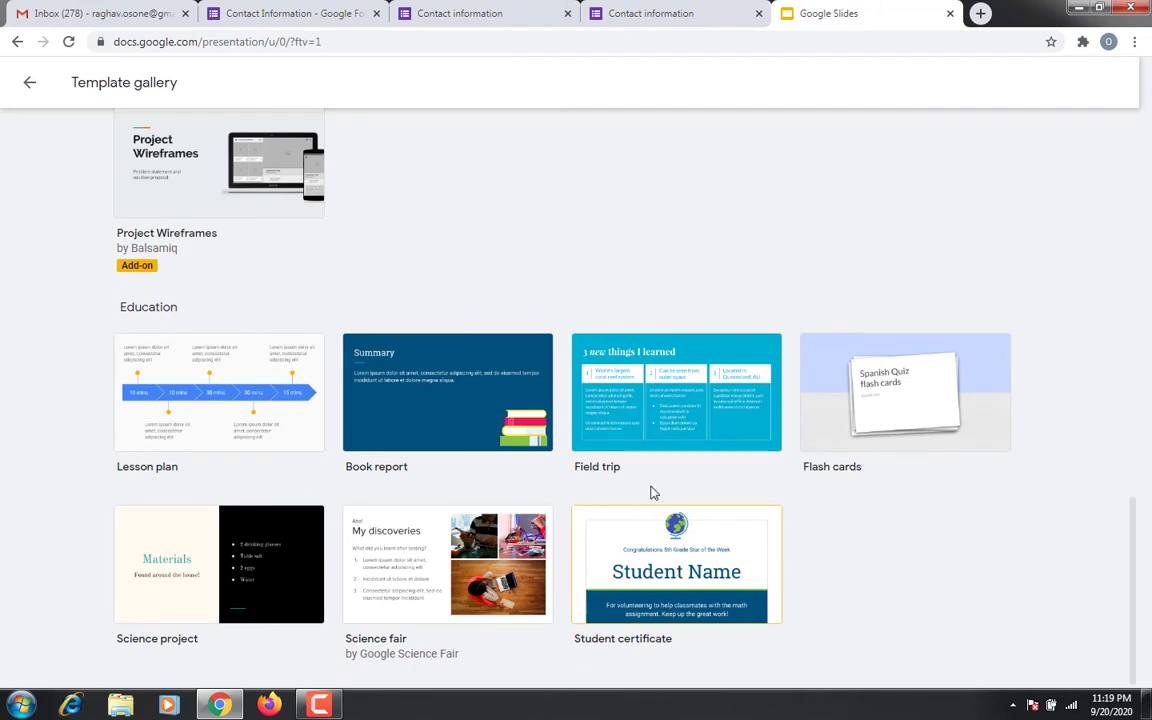
{"action": "left_click", "coordinate": [628, 434]}
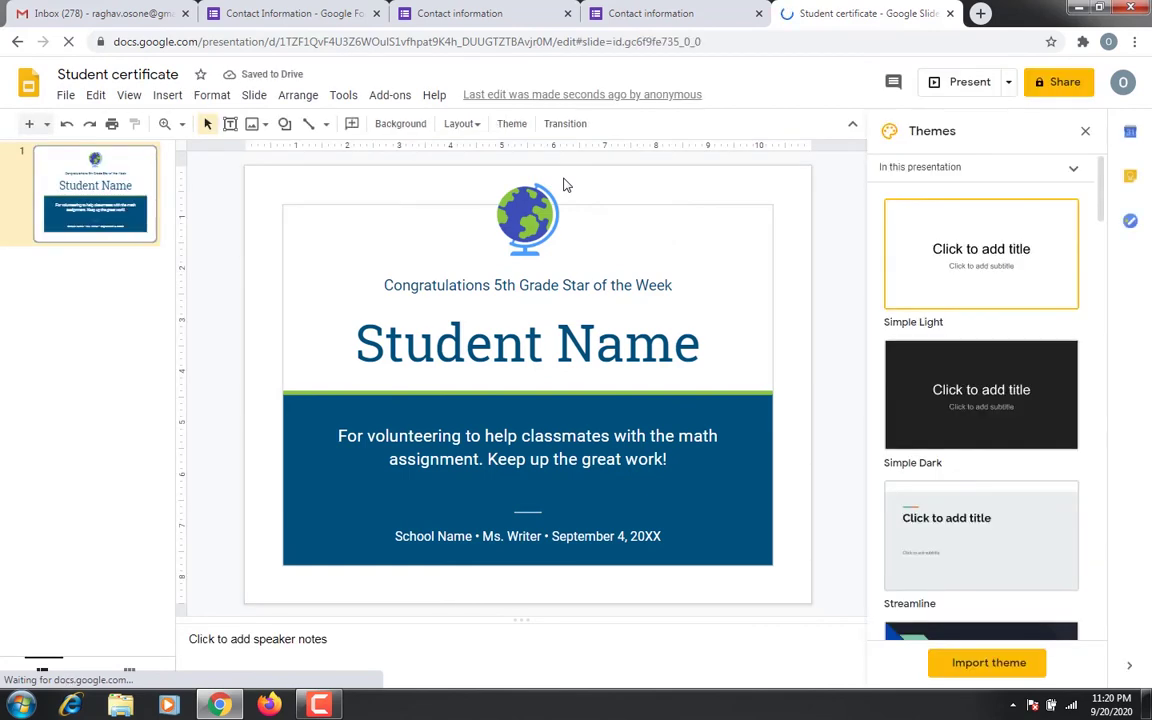
{"action": "scroll", "coordinate": [977, 360], "scroll_direction": "down", "scroll_amount": 10}
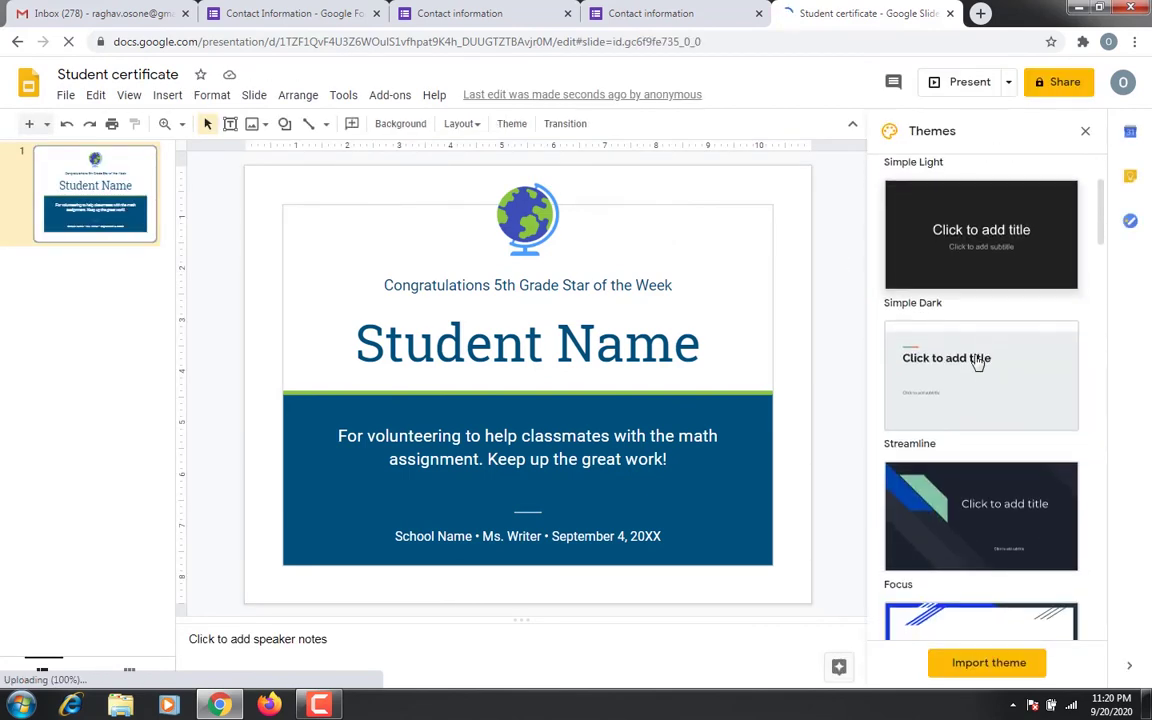
{"action": "scroll", "coordinate": [977, 365], "scroll_direction": "down", "scroll_amount": 4}
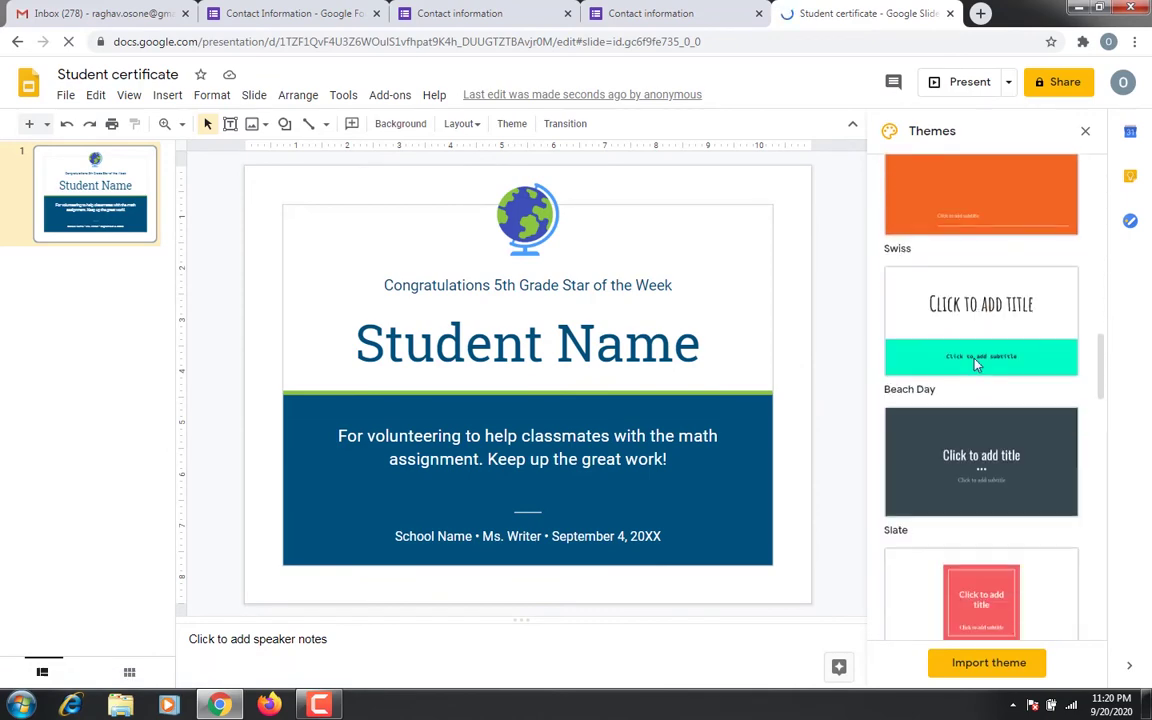
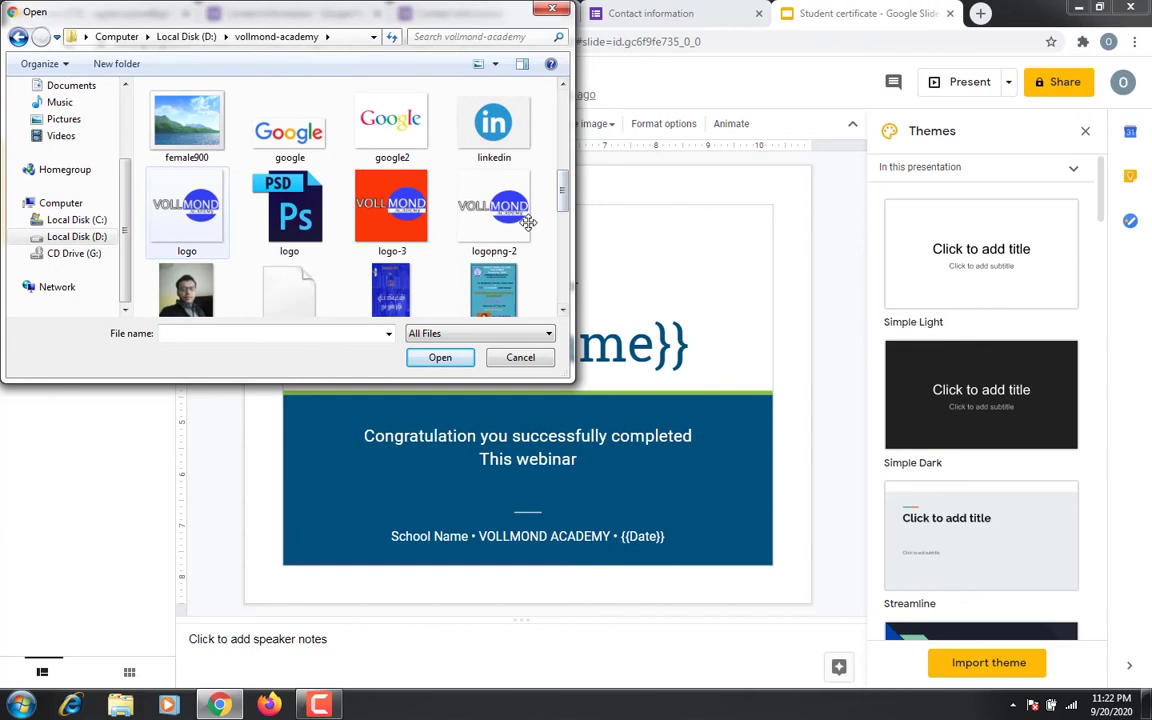
Insert the logopng-2 image and place the VOLLMOND logo top-centre above 'Online Webinar'
{"action": "double_click", "coordinate": [528, 222]}
{"action": "left_click_drag", "start_coordinate": [495, 208], "coordinate": [581, 235]}
{"action": "left_click", "coordinate": [581, 242]}
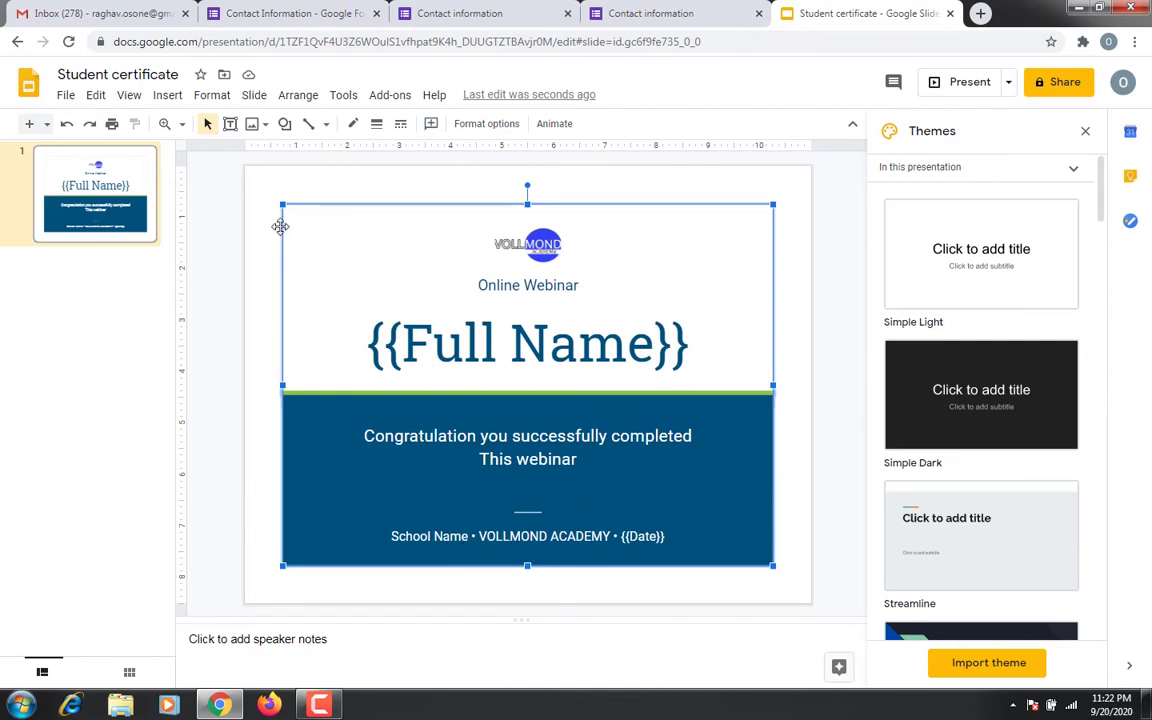
Replace the 'Student certificate' title with 'Webinar certificate'
{"action": "left_click", "coordinate": [177, 76]}
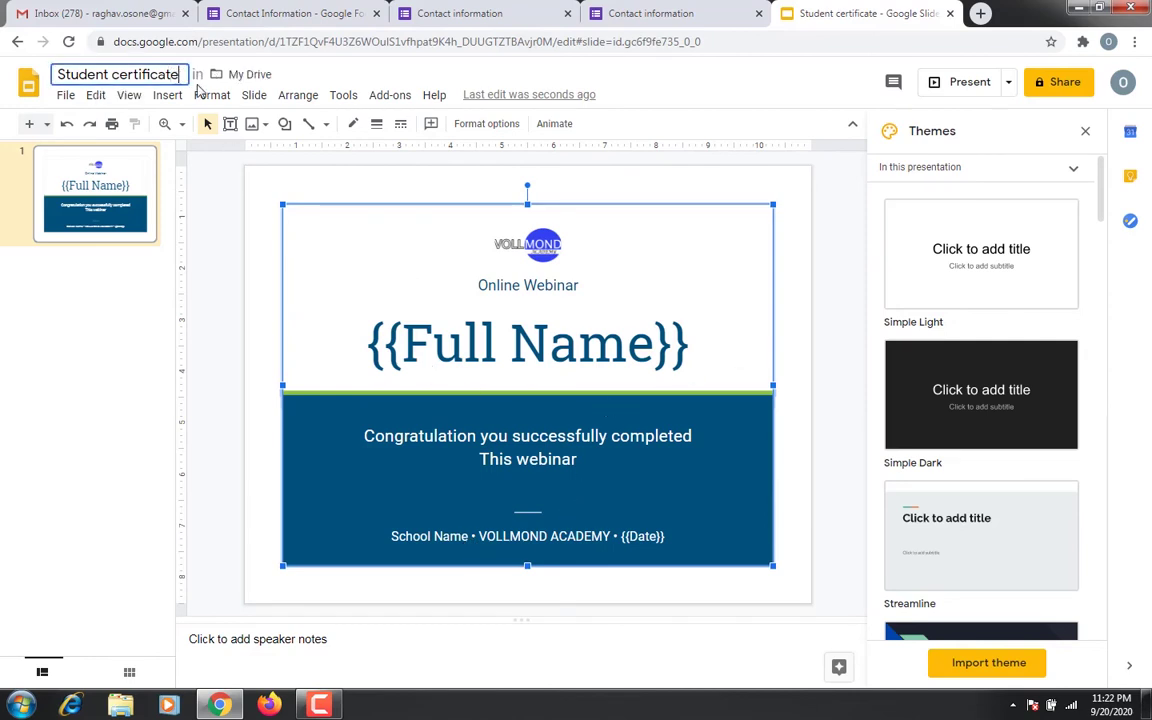
{"action": "key", "text": "BackSpace"}
{"action": "key", "text": "BackSpace"}
{"action": "key", "text": "BackSpace"}
{"action": "key", "text": "BackSpace"}
{"action": "key", "text": "BackSpace"}
{"action": "key", "text": "BackSpace"}
{"action": "key", "text": "BackSpace"}
{"action": "key", "text": "BackSpace"}
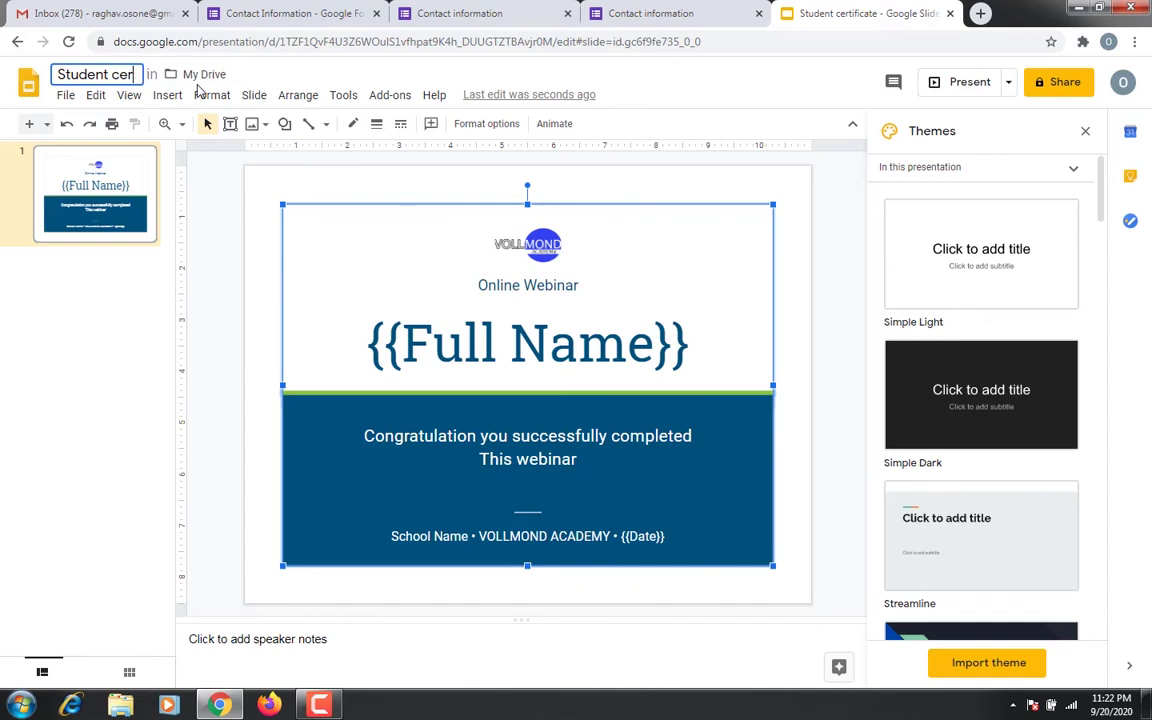
{"action": "key", "text": "BackSpace"}
{"action": "key", "text": "BackSpace"}
{"action": "key", "text": "BackSpace"}
{"action": "key", "text": "BackSpace"}
{"action": "key", "text": "BackSpace"}
{"action": "key", "text": "BackSpace"}
{"action": "key", "text": "BackSpace"}
{"action": "key", "text": "BackSpace"}
{"action": "key", "text": "BackSpace"}
{"action": "key", "text": "BackSpace"}
{"action": "key", "text": "BackSpace"}
{"action": "type", "text": "W"}
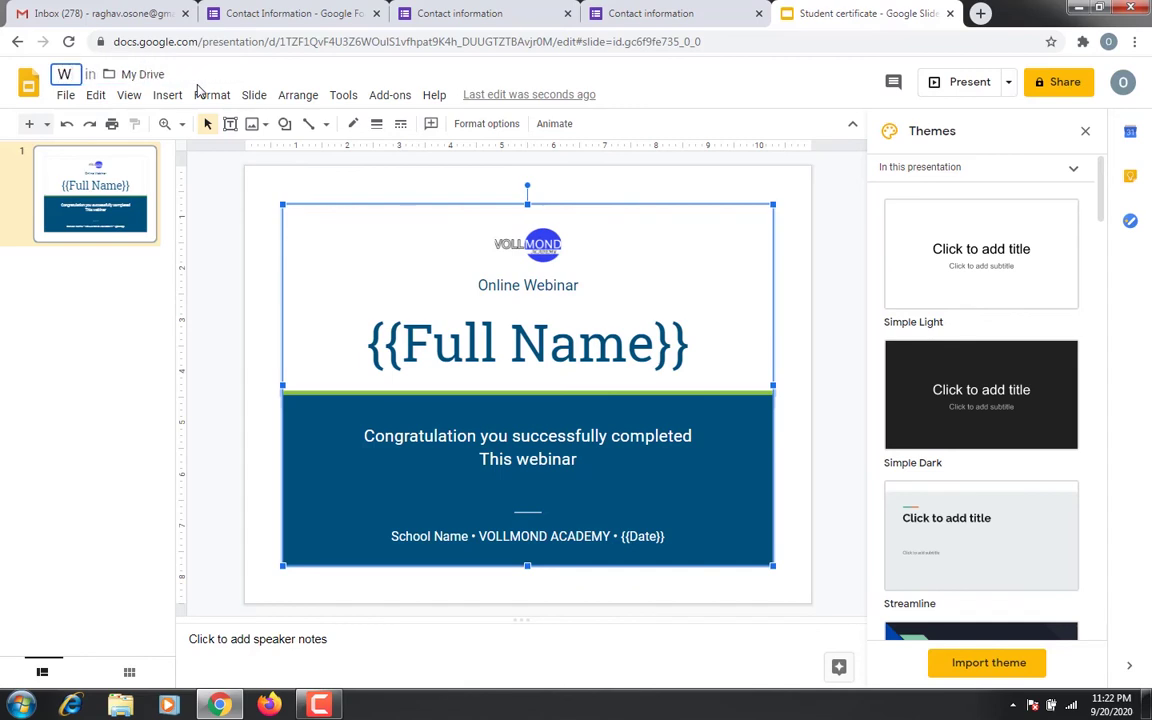
{"action": "type", "text": "e"}
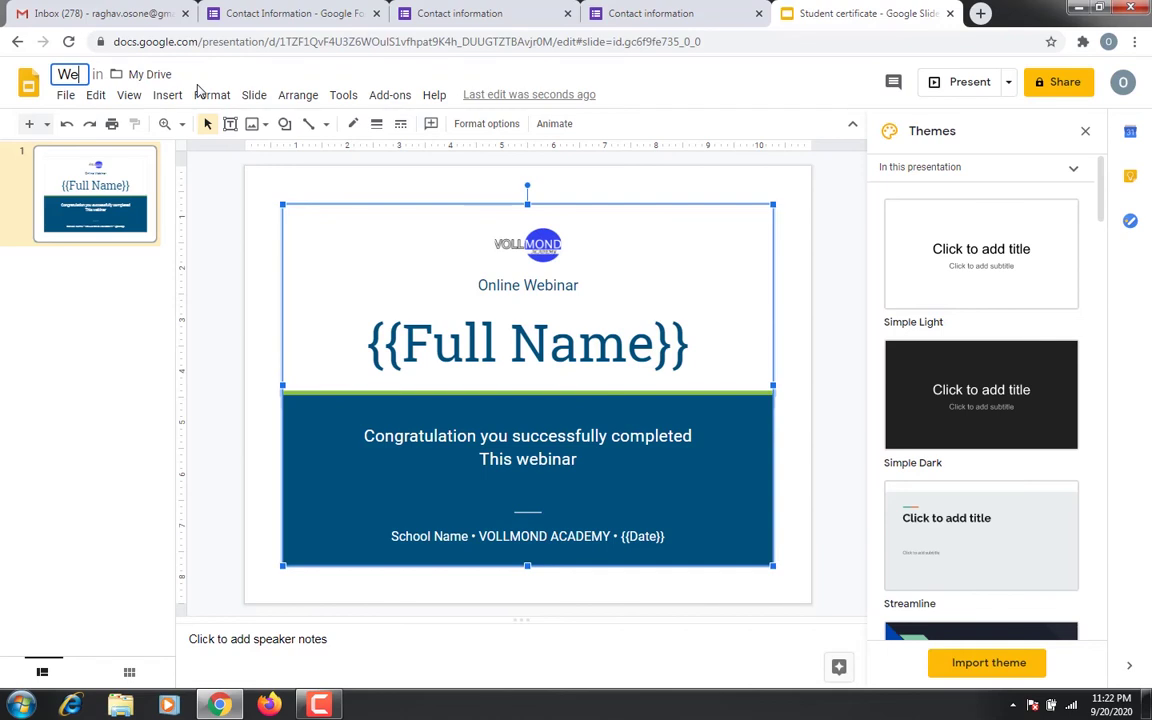
{"action": "type", "text": "binar cert"}
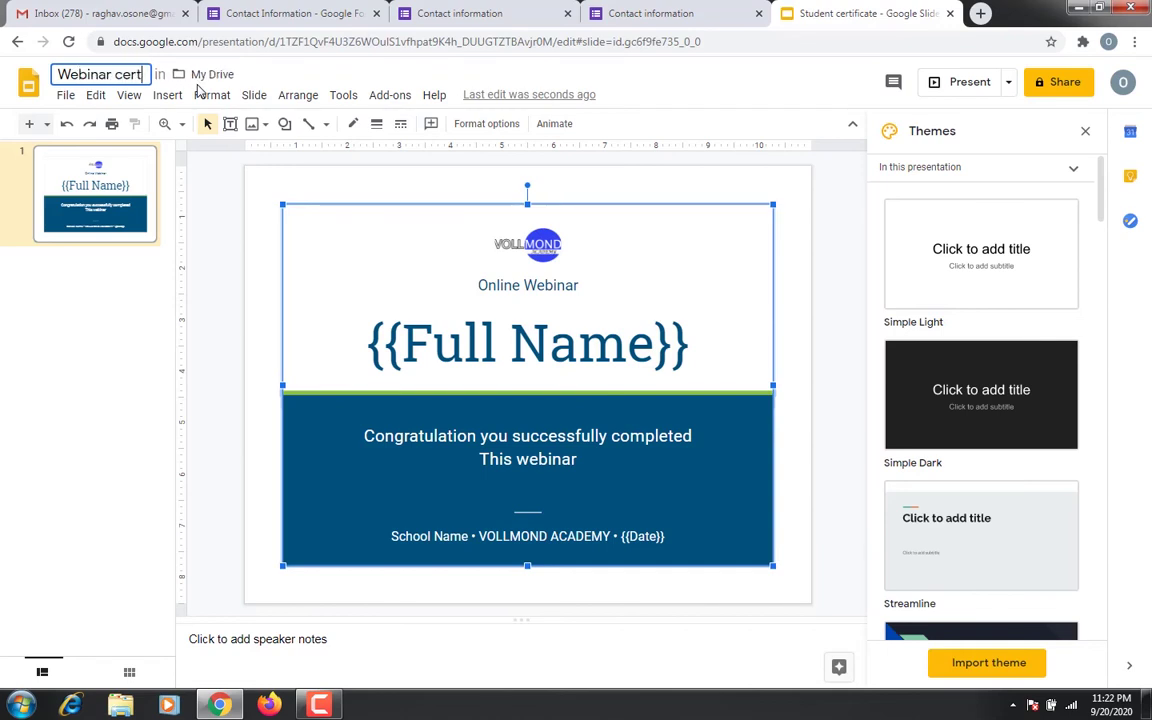
{"action": "type", "text": "ificate"}
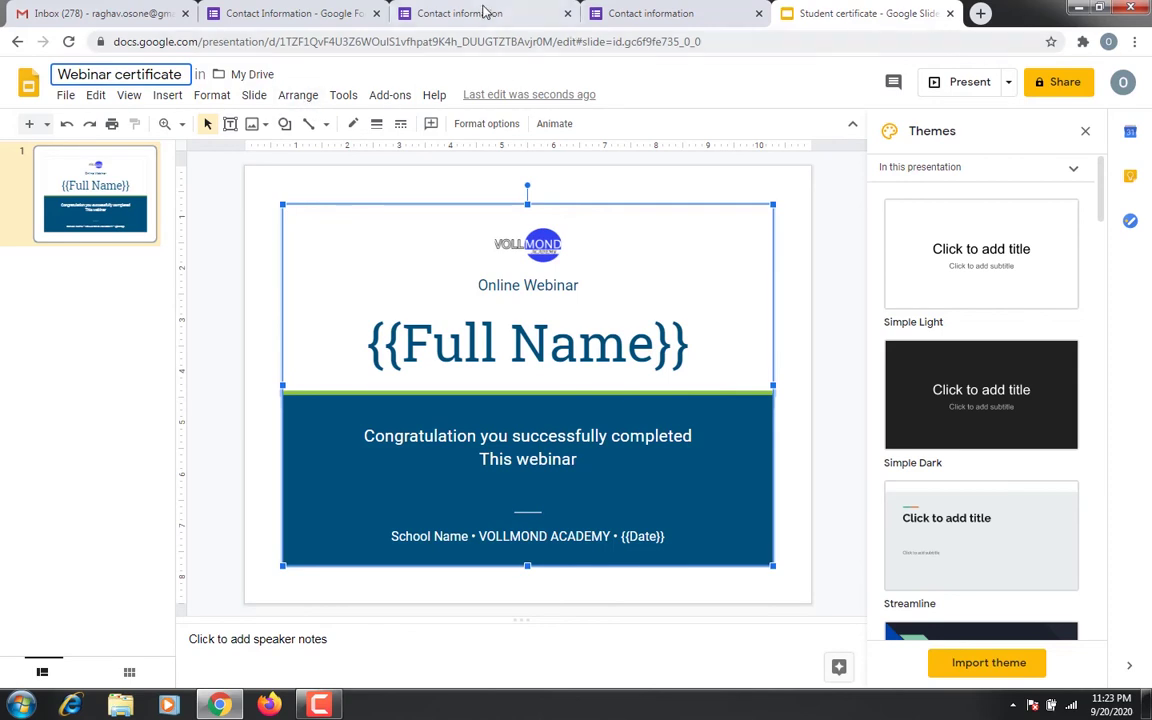
{"action": "left_click", "coordinate": [358, 10]}
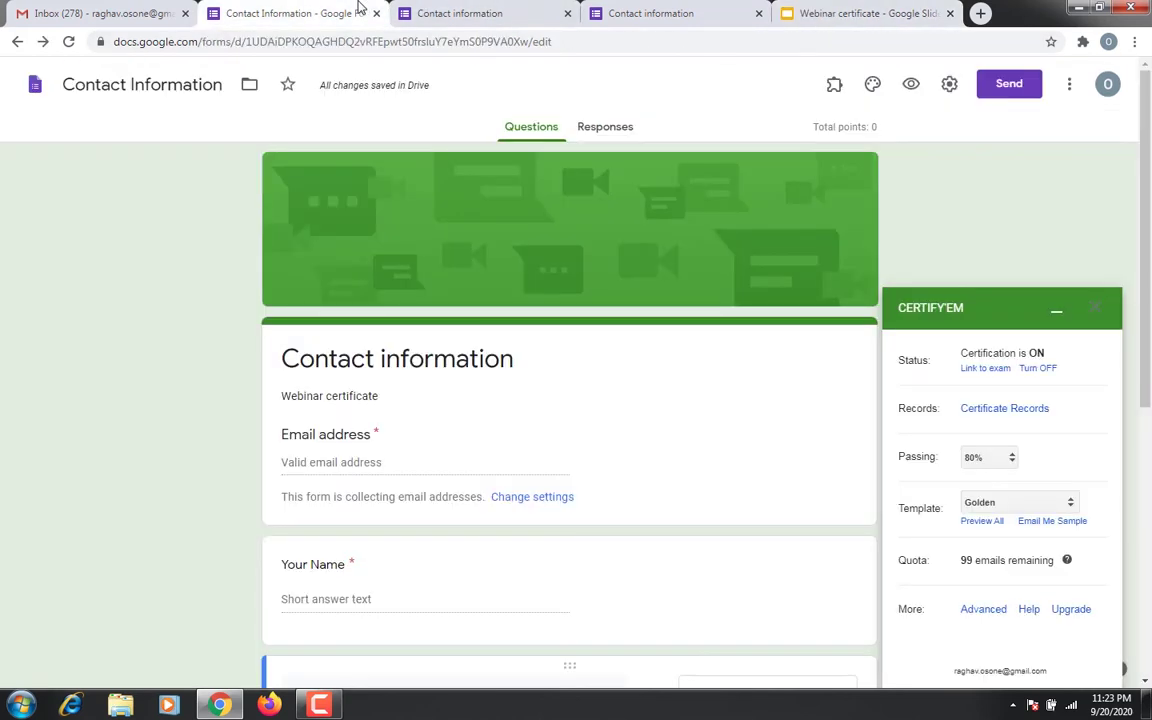
Switch Certify'em to a custom template, pick the 'Webinar certificate' presentation, and save
{"action": "left_click", "coordinate": [1000, 504]}
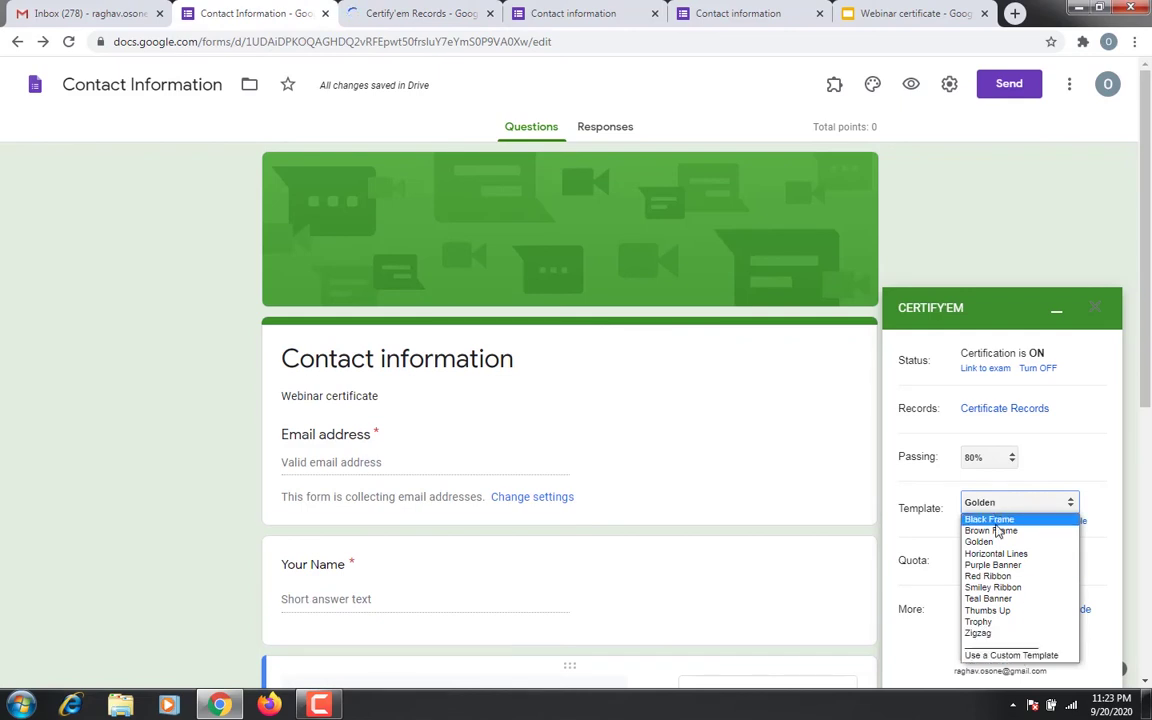
{"action": "left_click", "coordinate": [1014, 657]}
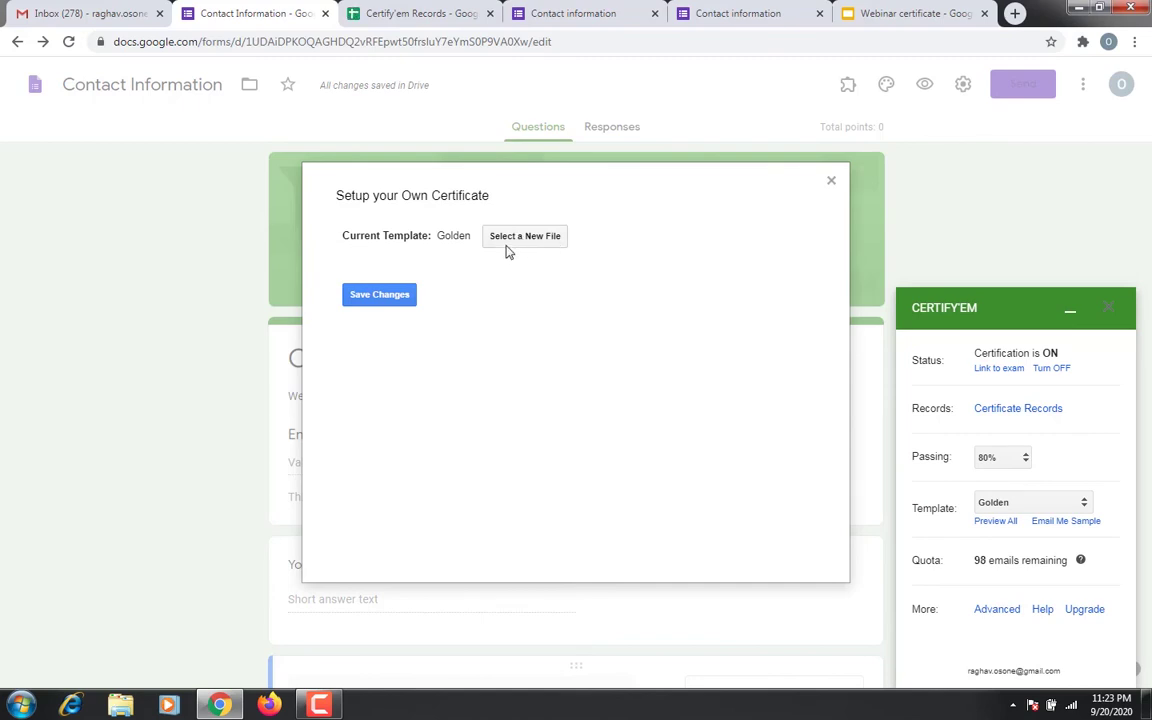
{"action": "left_click", "coordinate": [515, 237]}
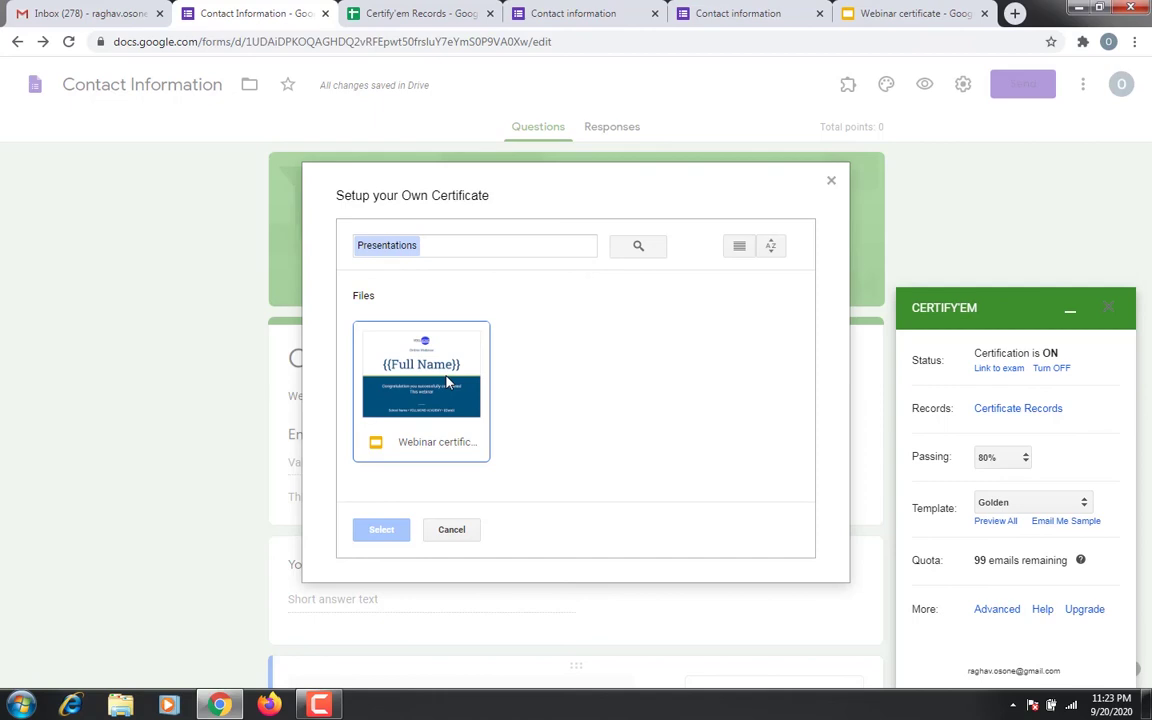
{"action": "left_click", "coordinate": [447, 382]}
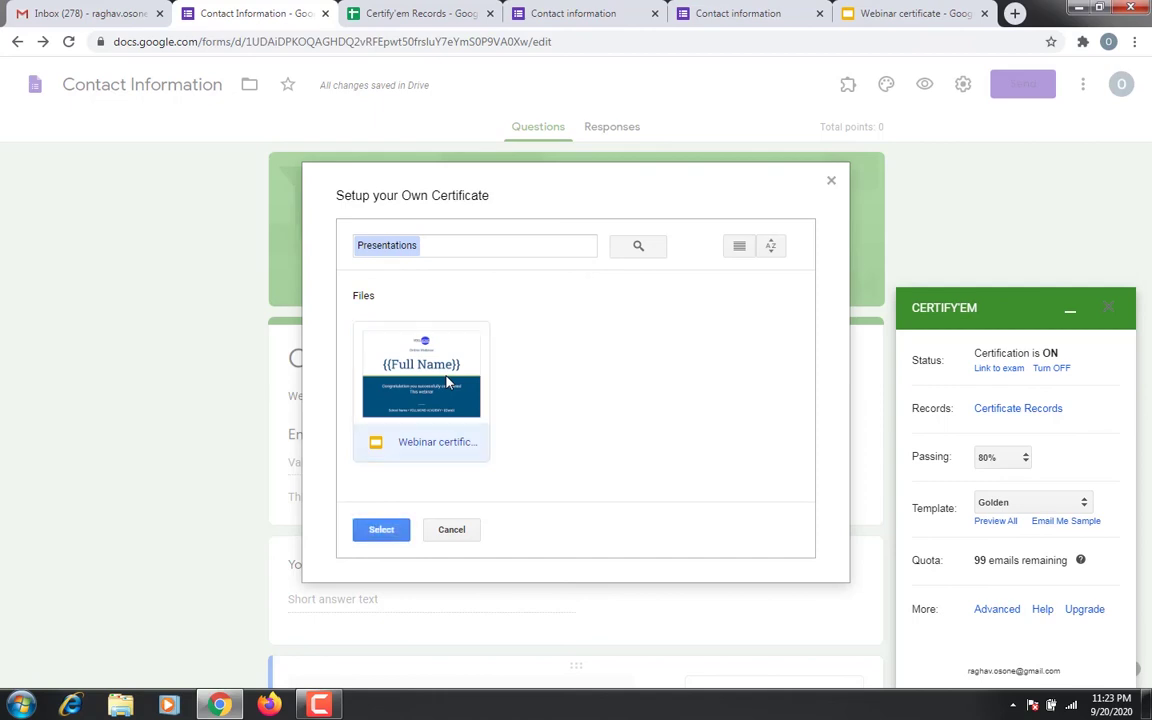
{"action": "left_click", "coordinate": [382, 530]}
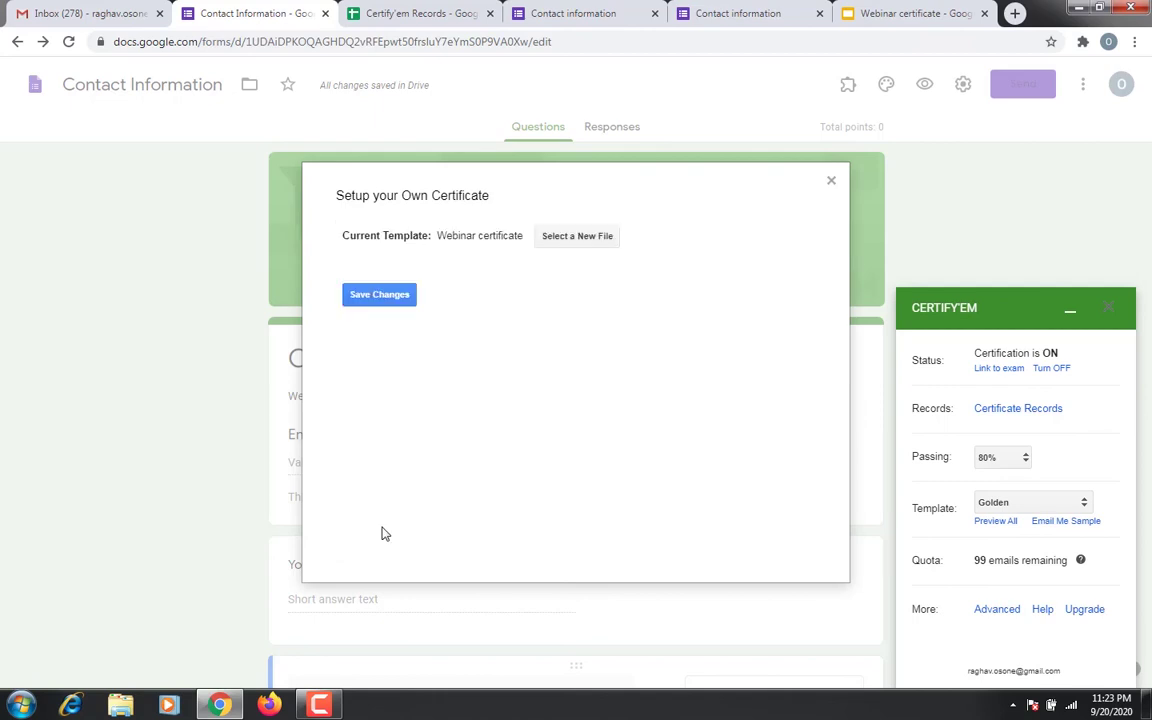
{"action": "left_click", "coordinate": [387, 294]}
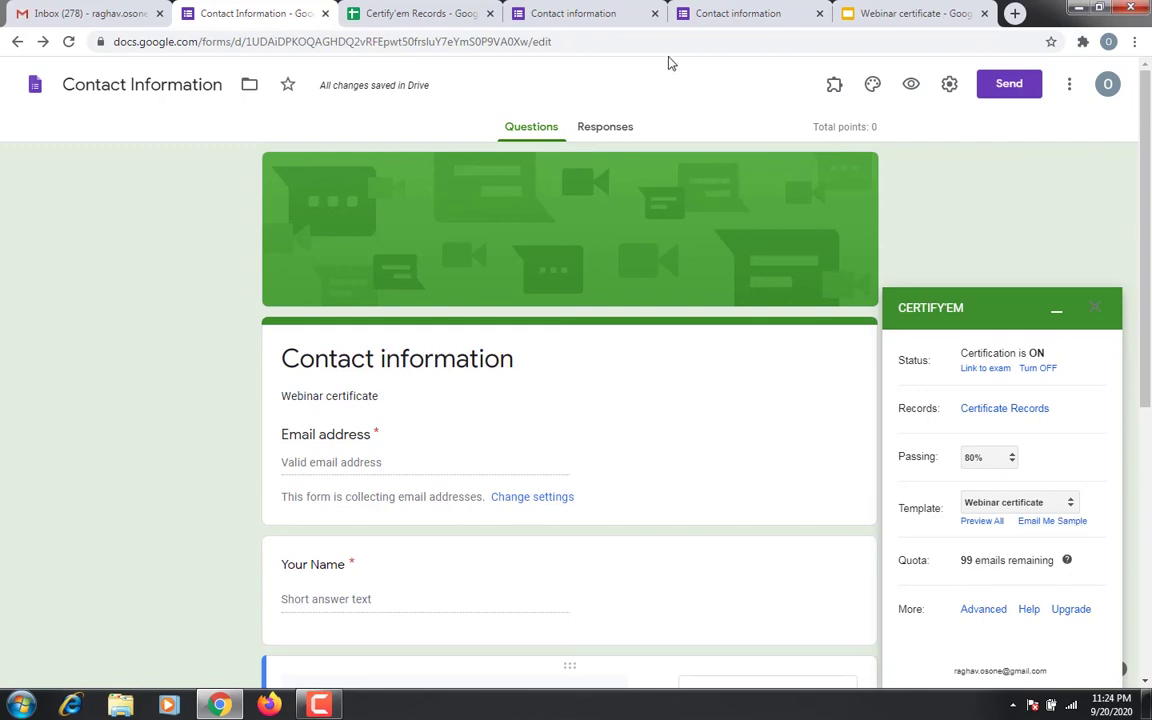
Shrink the {{Full Name}} text on the Webinar certificate slide from 72 to 45 pt
{"action": "left_click", "coordinate": [728, 12]}
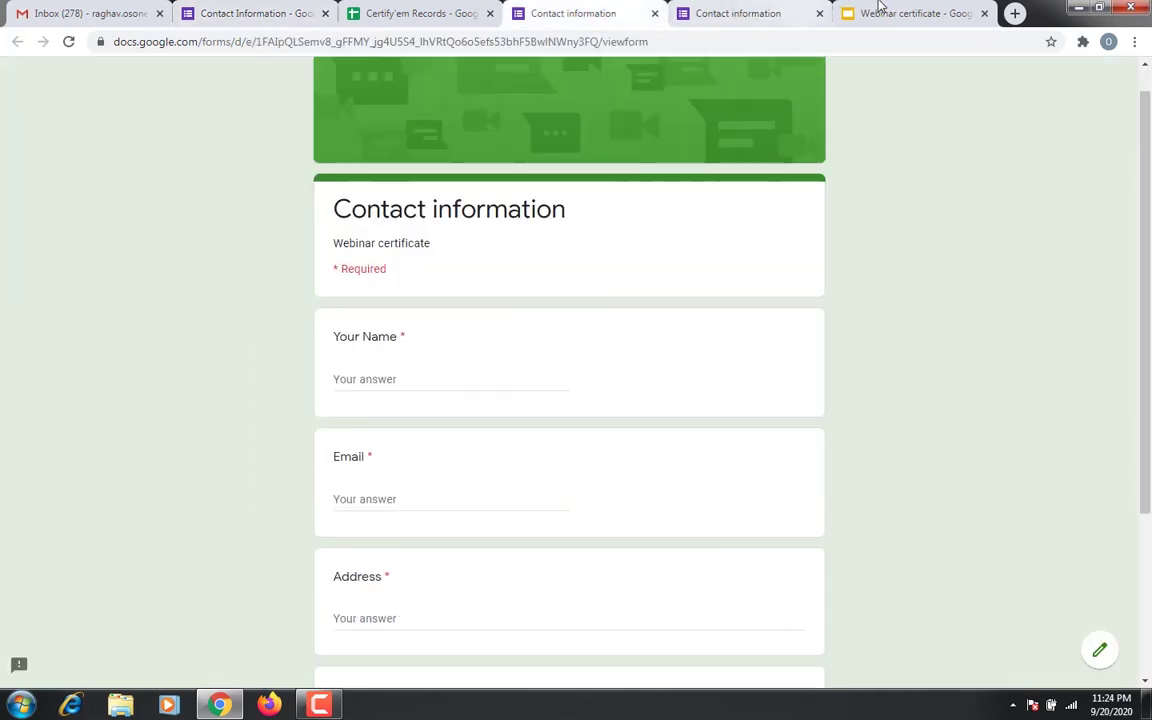
{"action": "left_click", "coordinate": [882, 10]}
{"action": "left_click", "coordinate": [584, 345]}
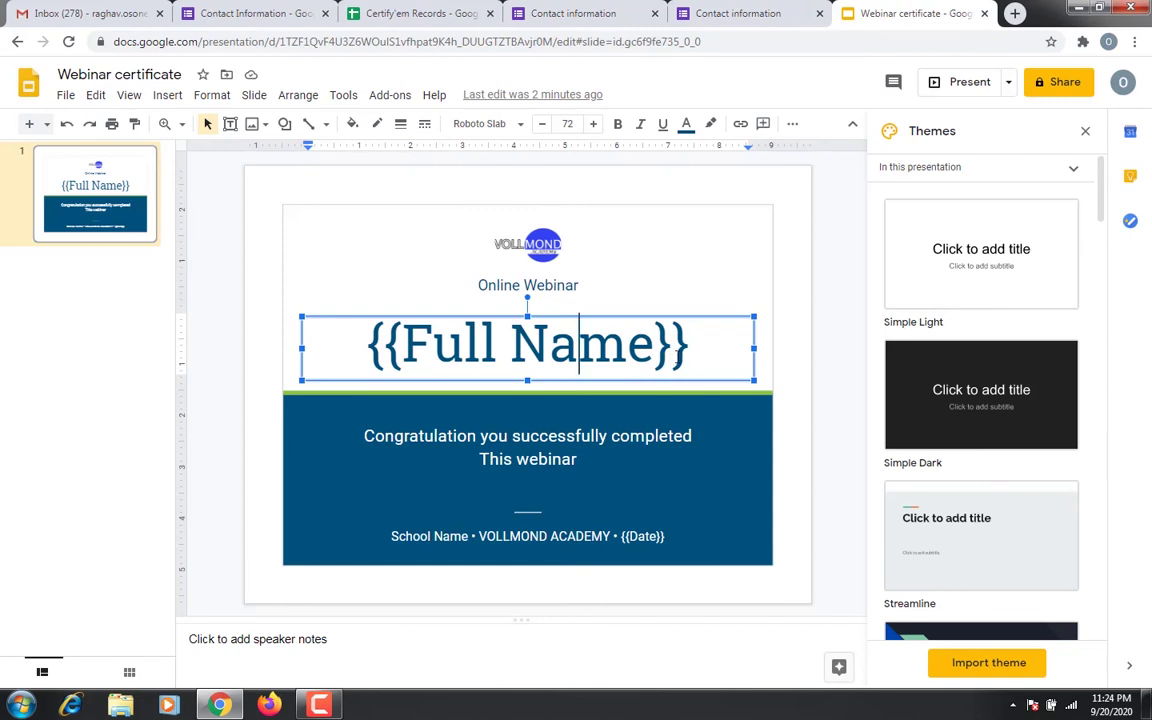
{"action": "left_click", "coordinate": [692, 350]}
{"action": "left_click_drag", "start_coordinate": [368, 344], "coordinate": [687, 350]}
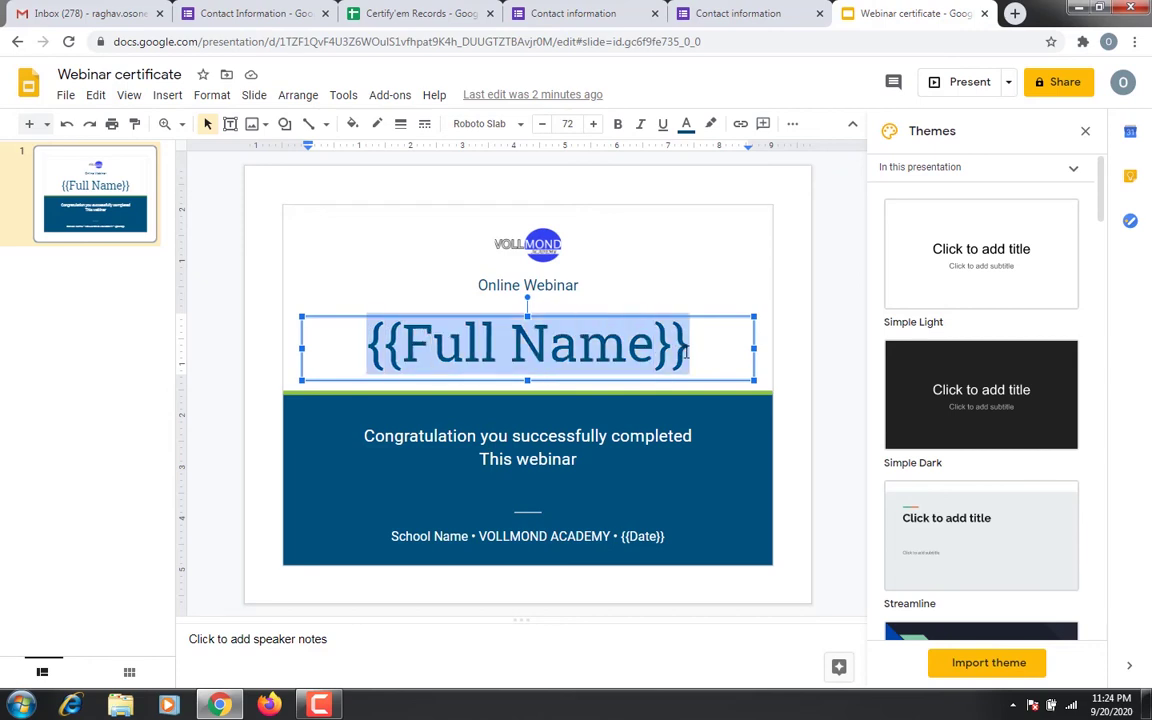
{"action": "left_click", "coordinate": [543, 124]}
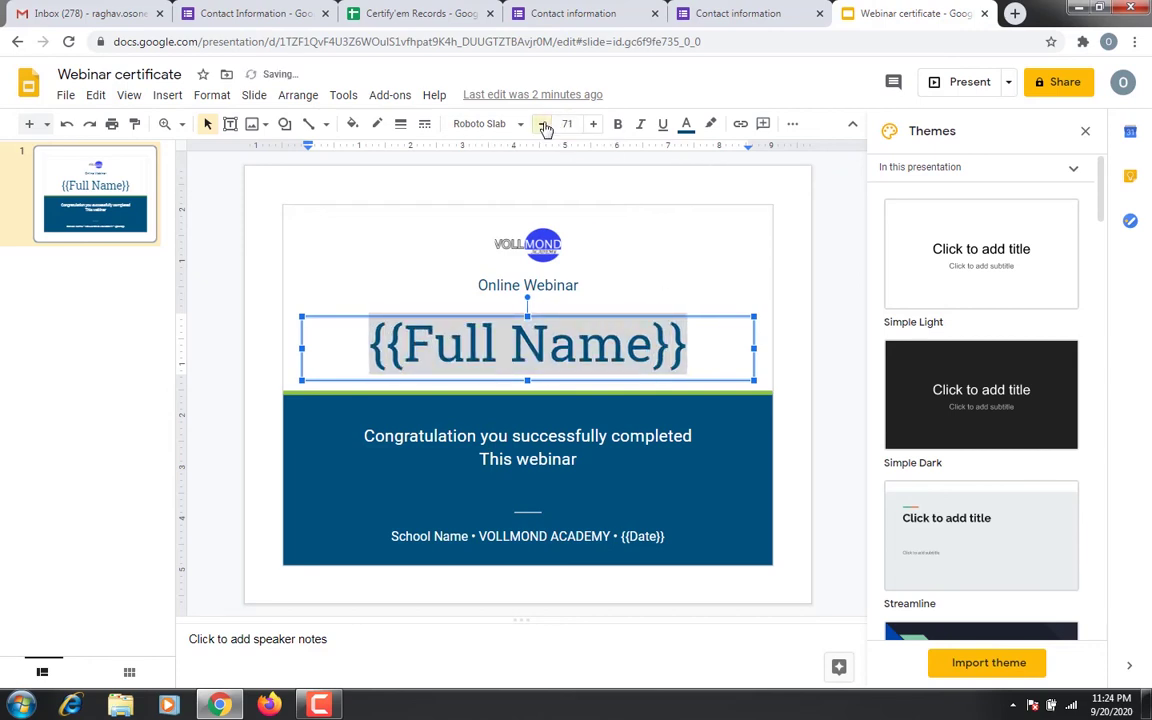
{"action": "left_click", "coordinate": [543, 124]}
{"action": "left_click", "coordinate": [543, 124]}
{"action": "left_click", "coordinate": [543, 124]}
{"action": "left_click", "coordinate": [543, 124]}
{"action": "left_click", "coordinate": [543, 124]}
{"action": "left_click", "coordinate": [543, 124]}
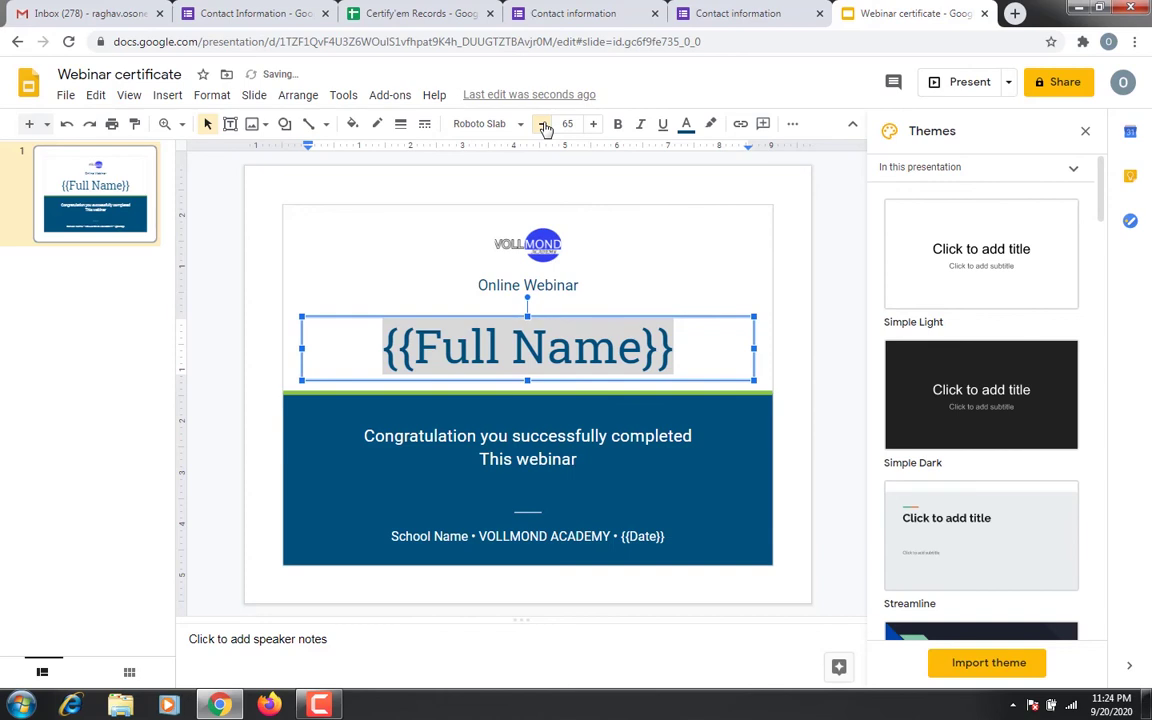
{"action": "left_click", "coordinate": [543, 124]}
{"action": "left_click", "coordinate": [543, 124]}
{"action": "left_click", "coordinate": [543, 124]}
{"action": "left_click", "coordinate": [543, 124]}
{"action": "left_click", "coordinate": [543, 124]}
{"action": "left_click", "coordinate": [543, 124]}
{"action": "left_click", "coordinate": [543, 124]}
{"action": "left_click", "coordinate": [543, 124]}
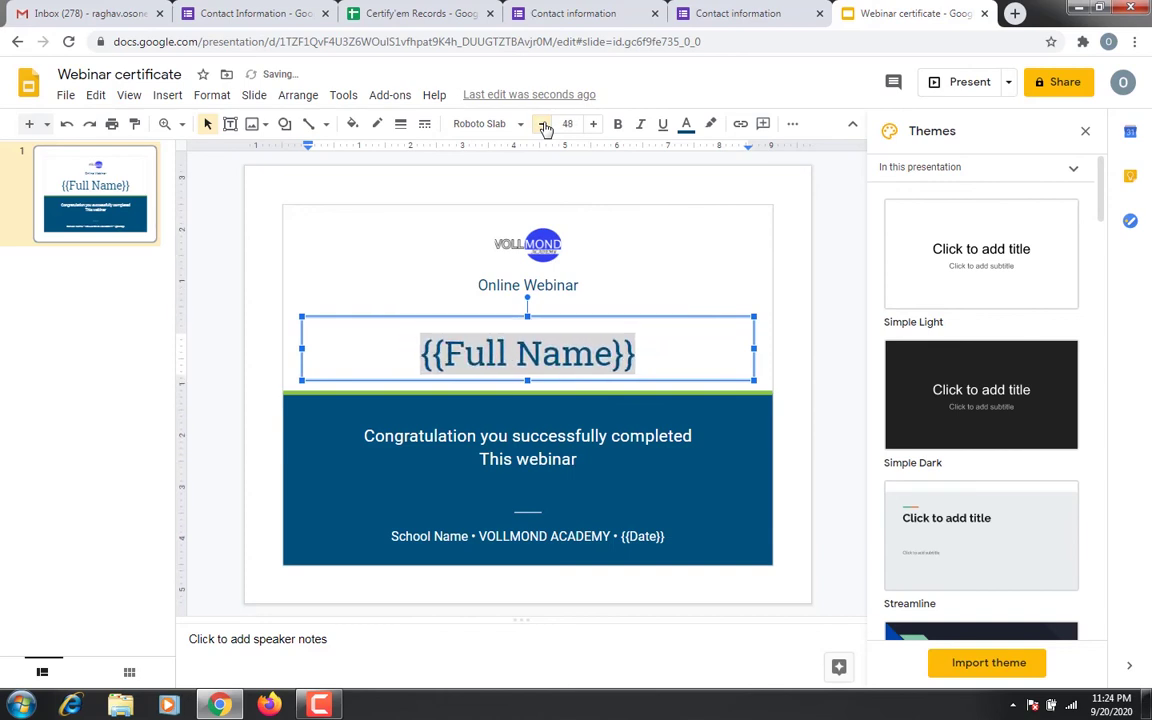
{"action": "left_click", "coordinate": [543, 124]}
{"action": "left_click", "coordinate": [543, 124]}
{"action": "left_click", "coordinate": [543, 124]}
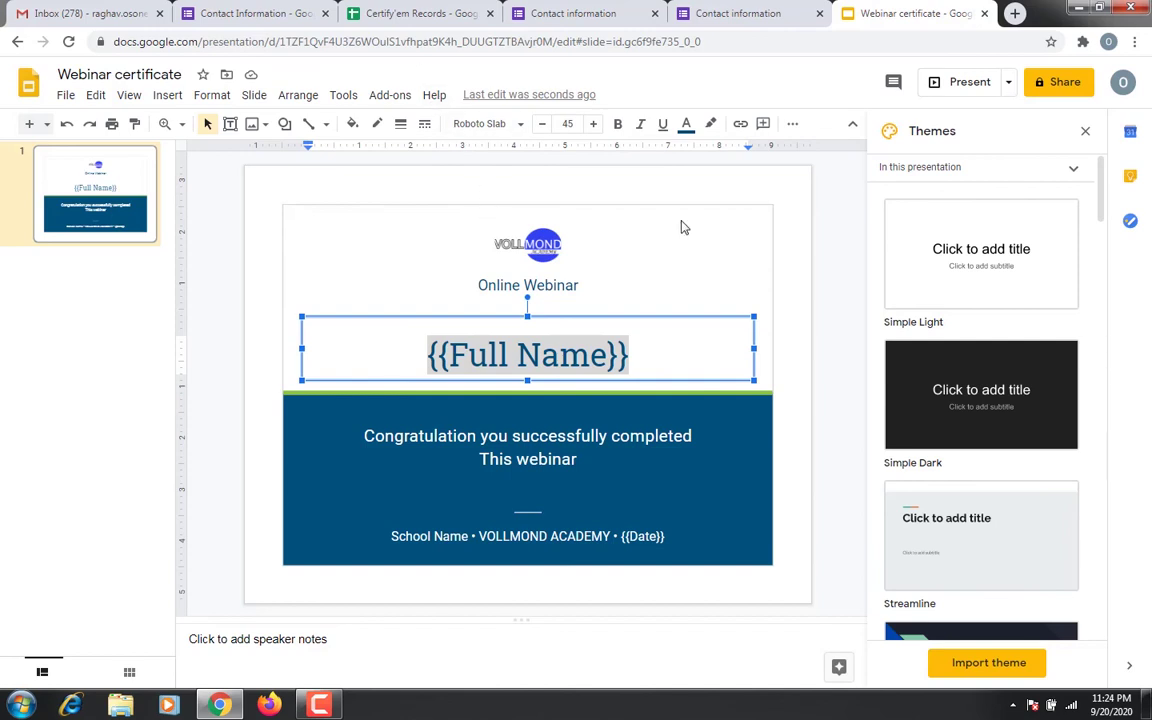
{"action": "key", "text": "ctrl+2"}
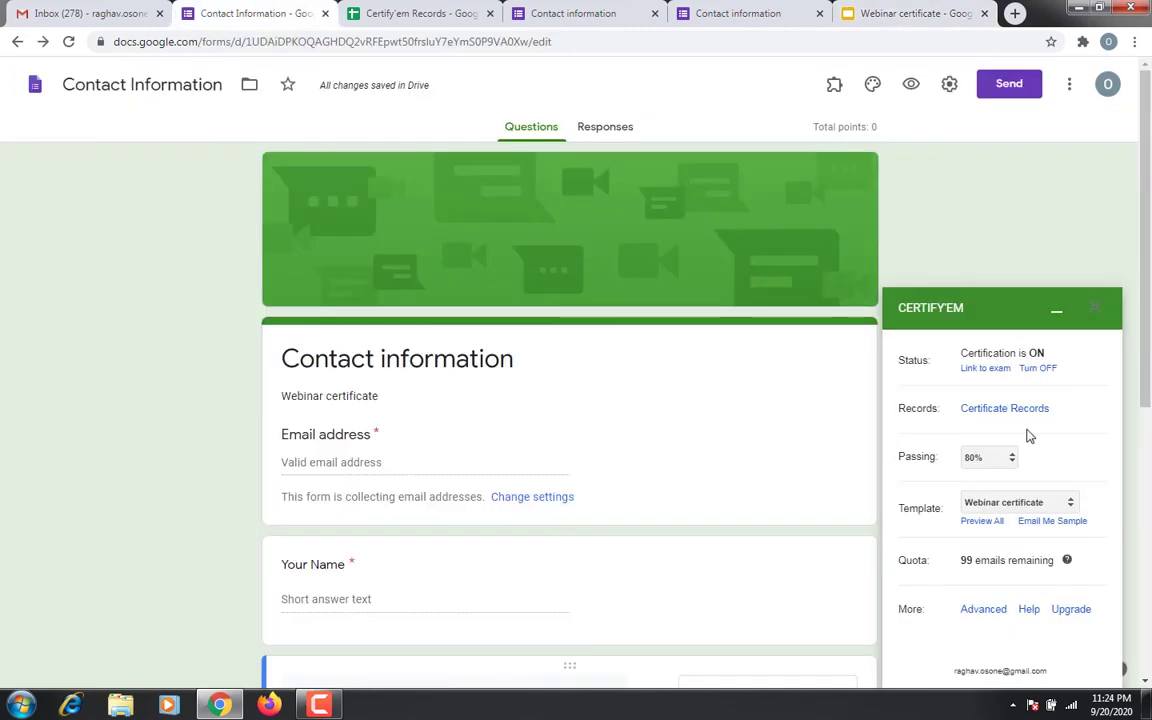
Email yourself a Certify'em sample certificate and check the Gmail inbox for it
{"action": "left_click", "coordinate": [1051, 522]}
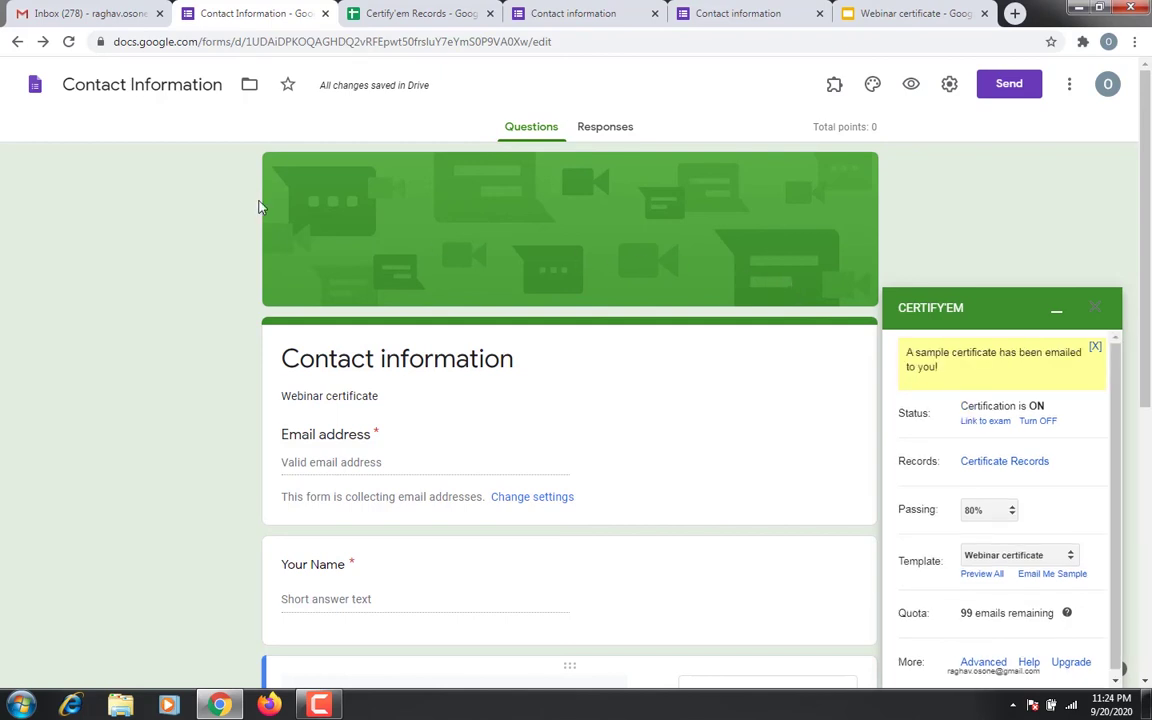
{"action": "left_click", "coordinate": [100, 10]}
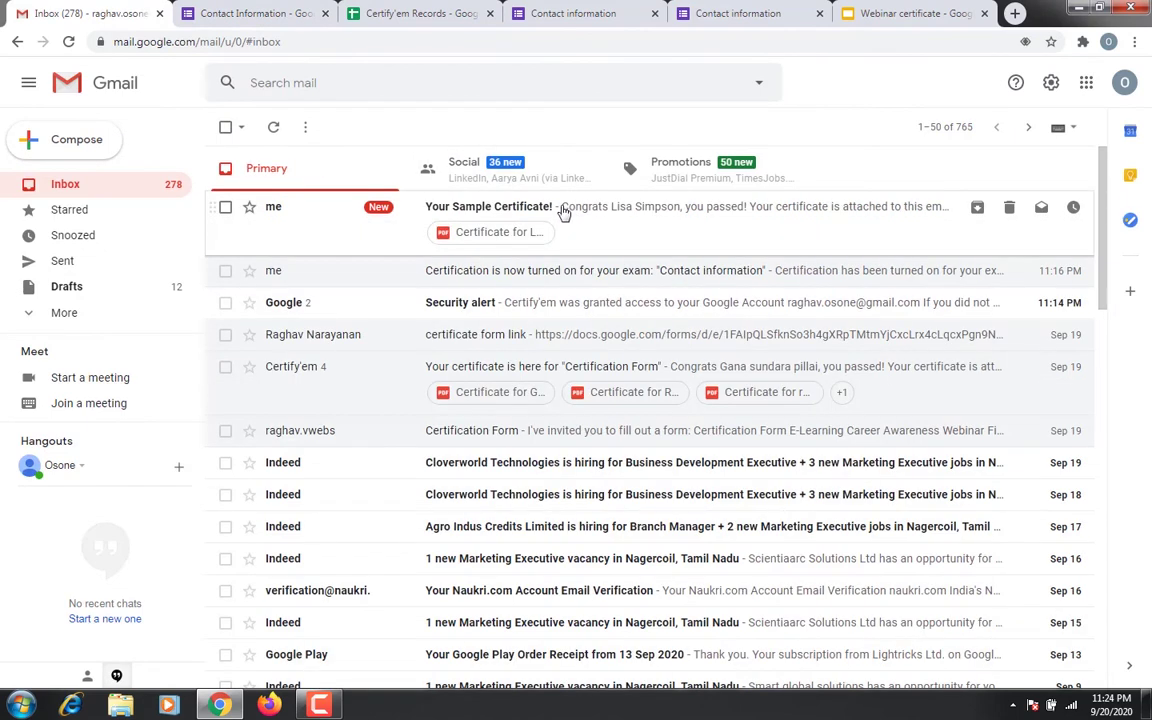
Open the 'Your Sample Certificate!' email, review its certificate PDF, and return to the inbox
{"action": "left_click", "coordinate": [563, 212]}
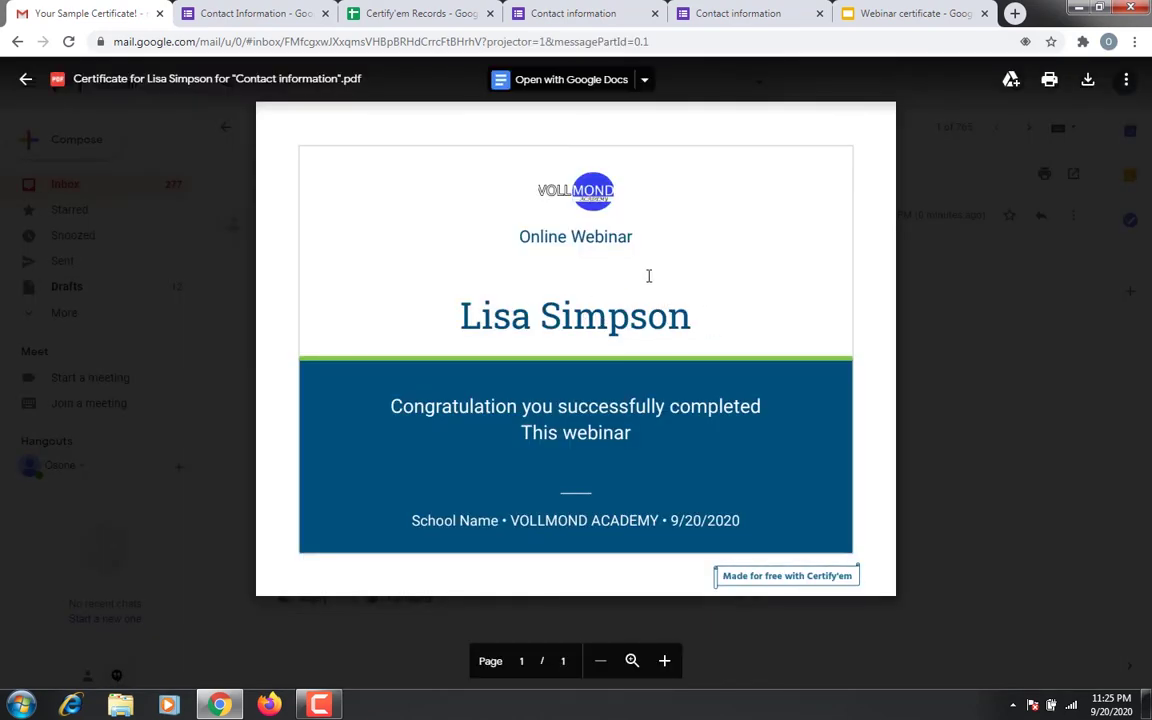
{"action": "left_click", "coordinate": [17, 44]}
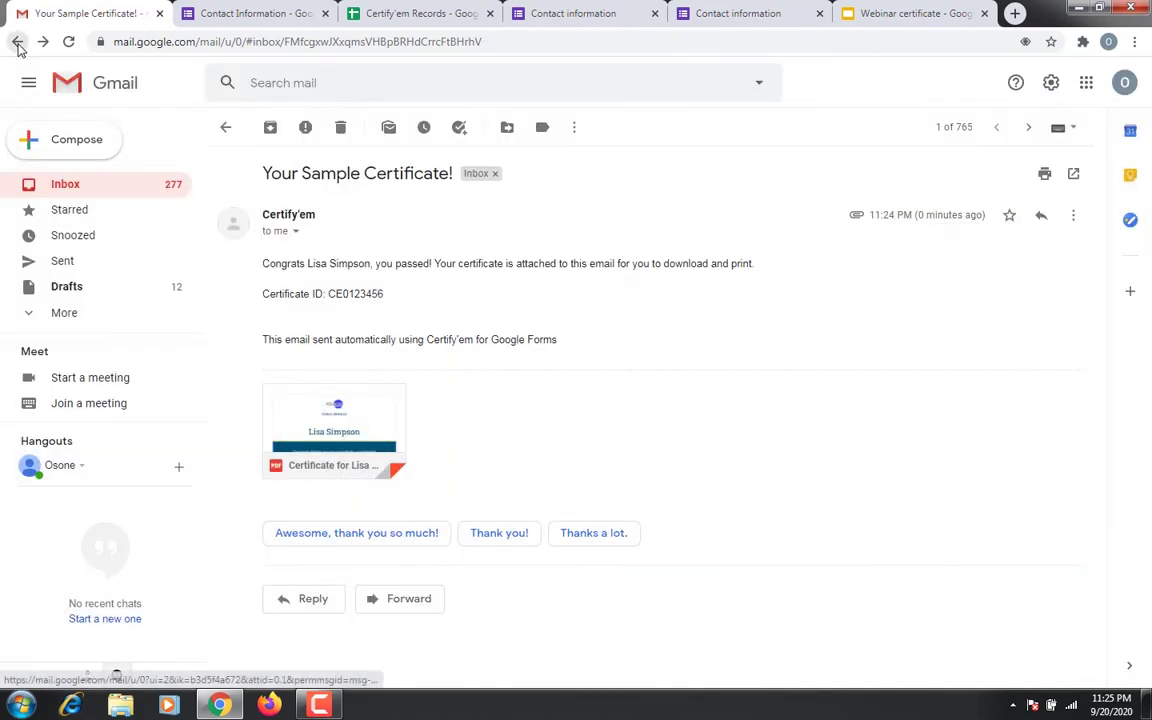
{"action": "left_click", "coordinate": [105, 195]}
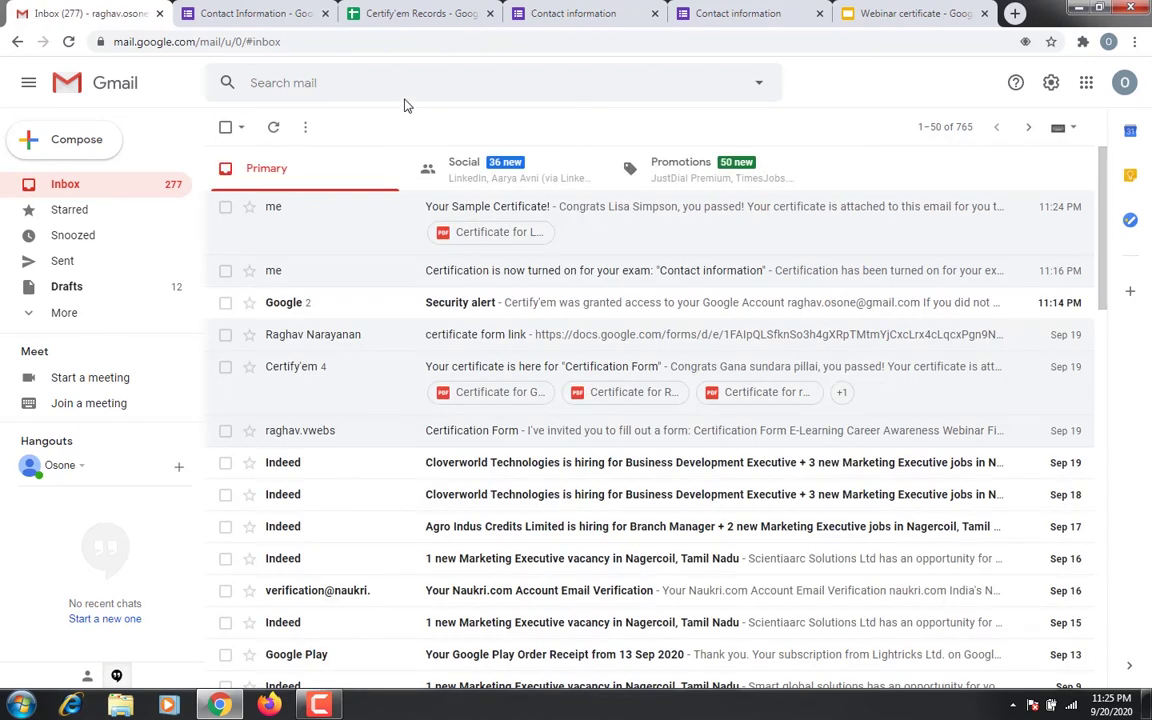
{"action": "left_click", "coordinate": [545, 12]}
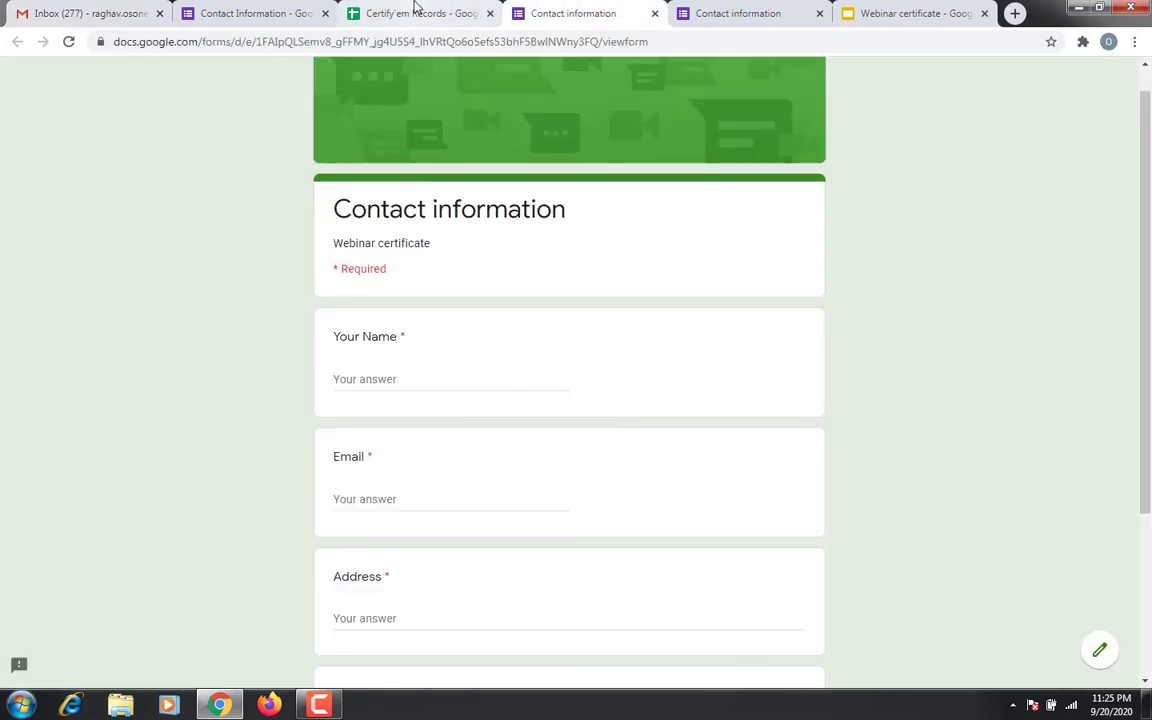
Email the Contact information form to the respondent's address and open it from the invitation
{"action": "left_click", "coordinate": [417, 12]}
{"action": "left_click", "coordinate": [255, 12]}
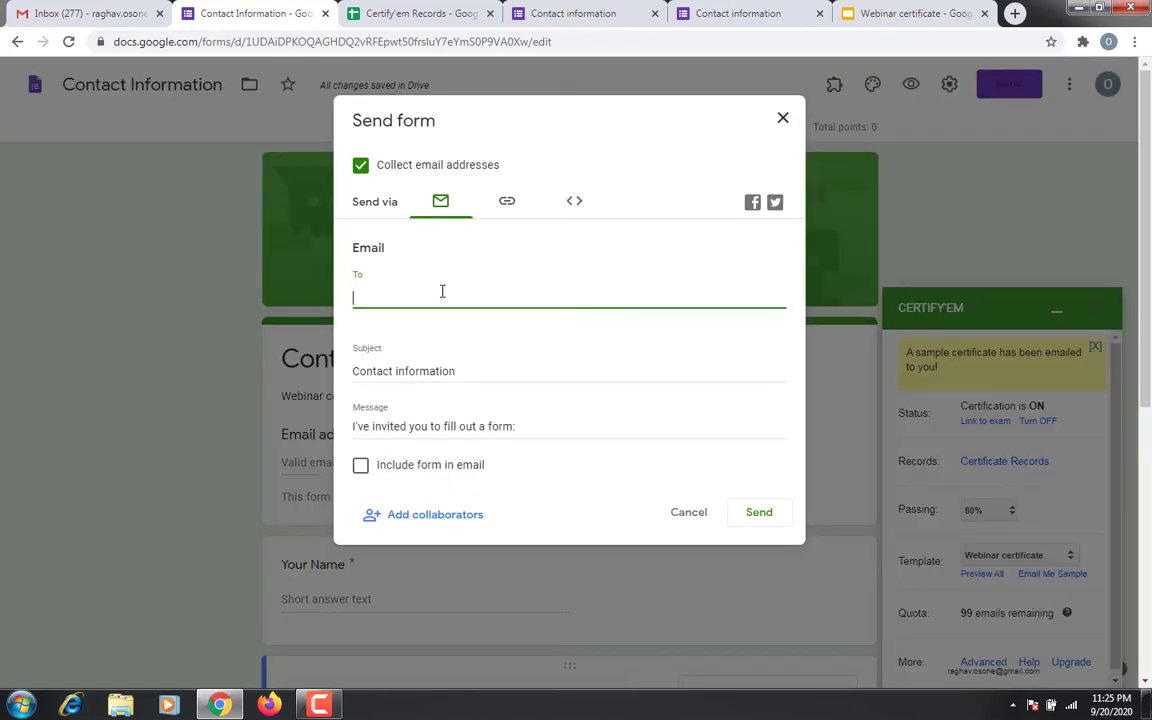
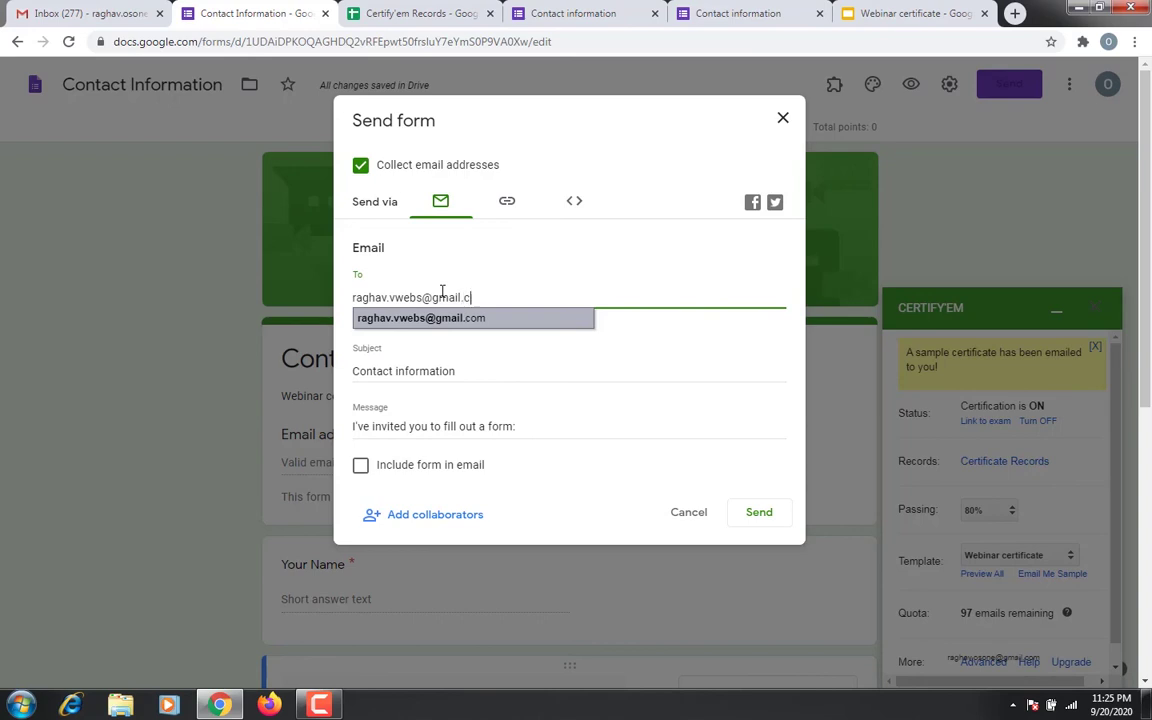
{"action": "left_click", "coordinate": [468, 373]}
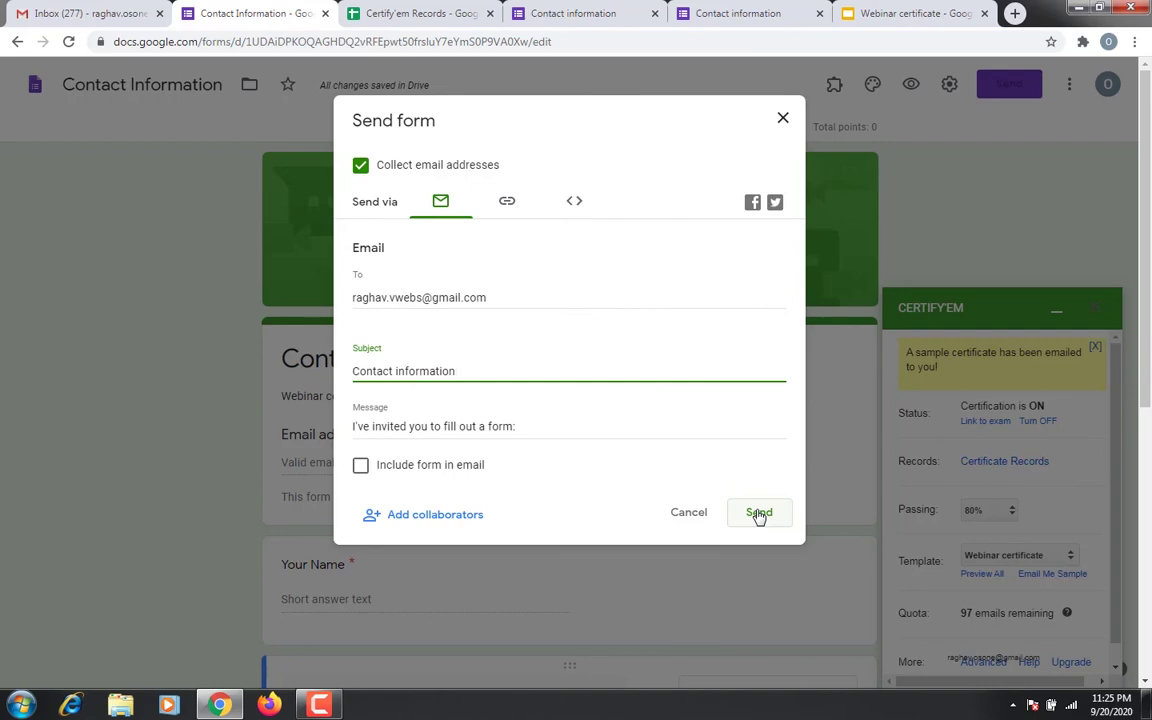
{"action": "left_click", "coordinate": [759, 513]}
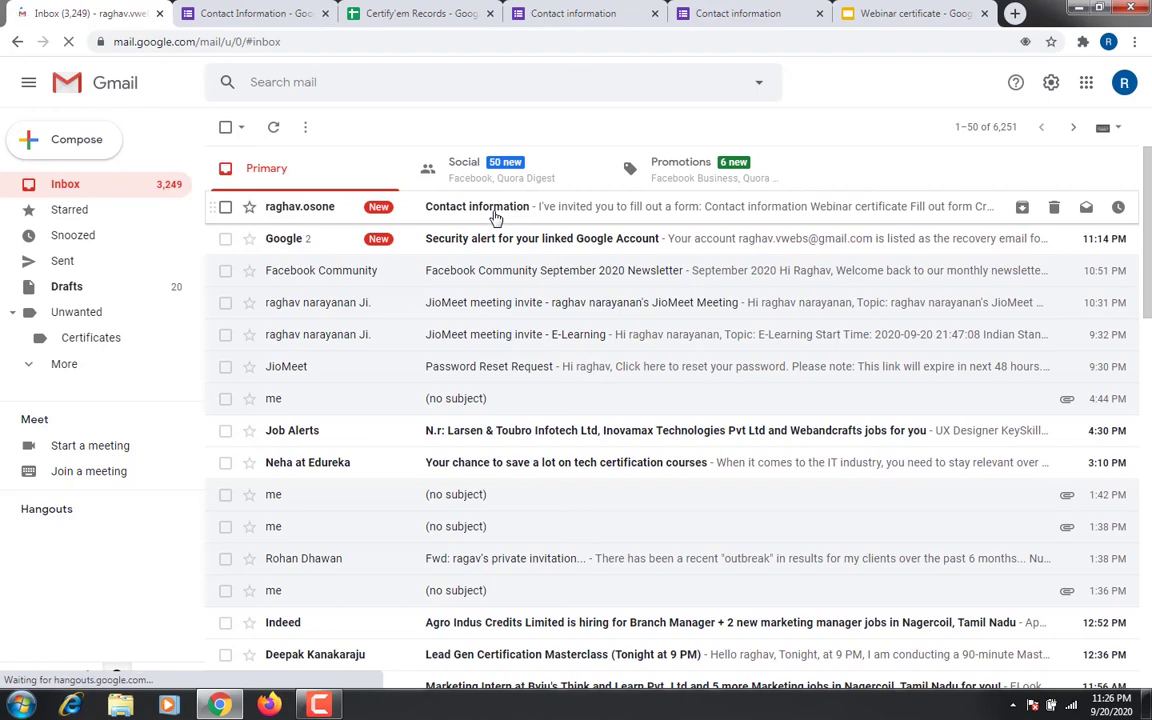
{"action": "left_click", "coordinate": [494, 216]}
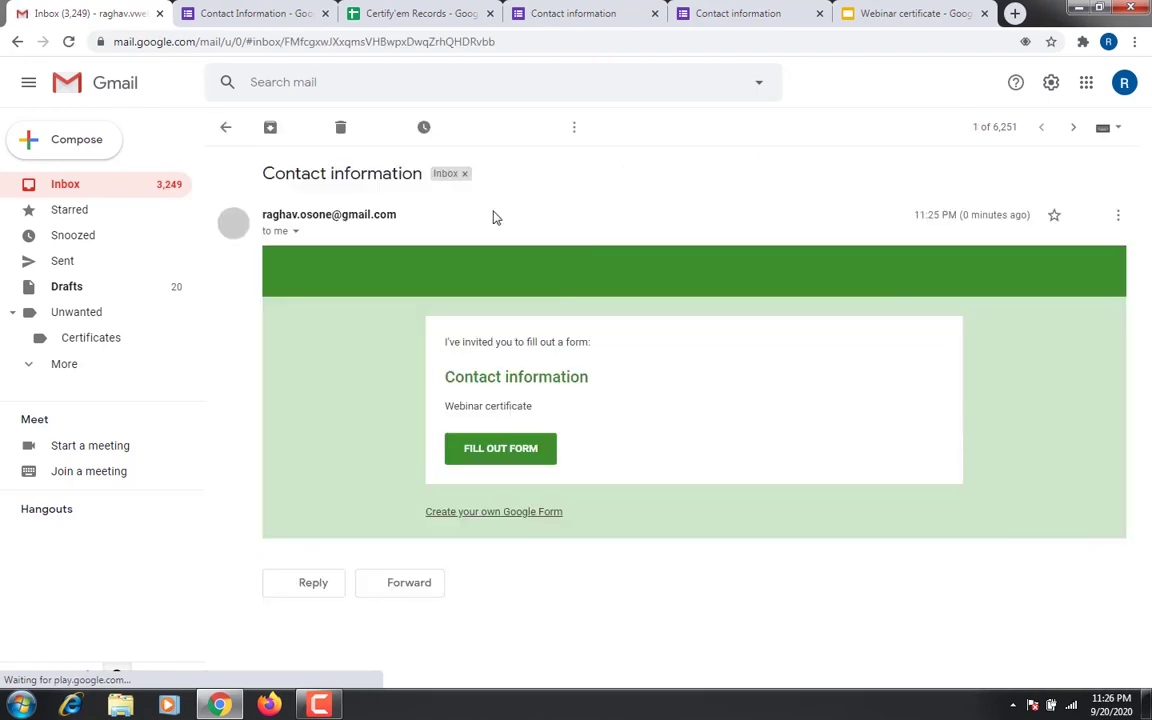
{"action": "left_click", "coordinate": [503, 452]}
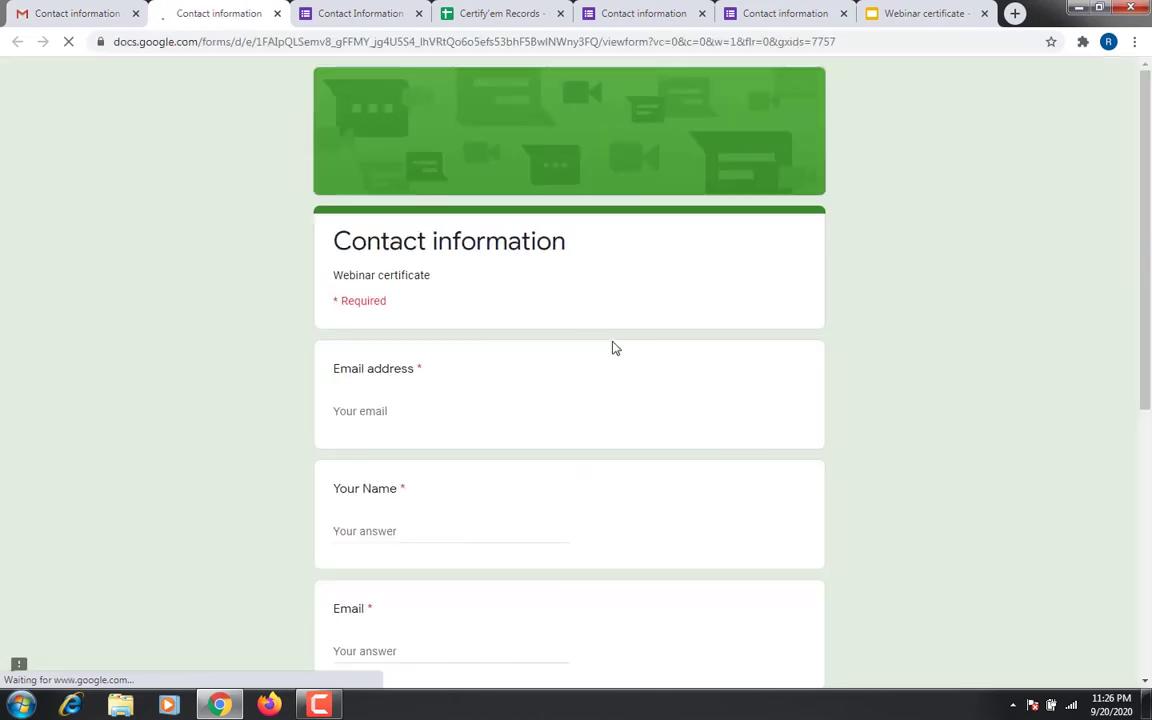
Answer the form with the respondent's email, address and phone number, and submit it
{"action": "left_click", "coordinate": [374, 411]}
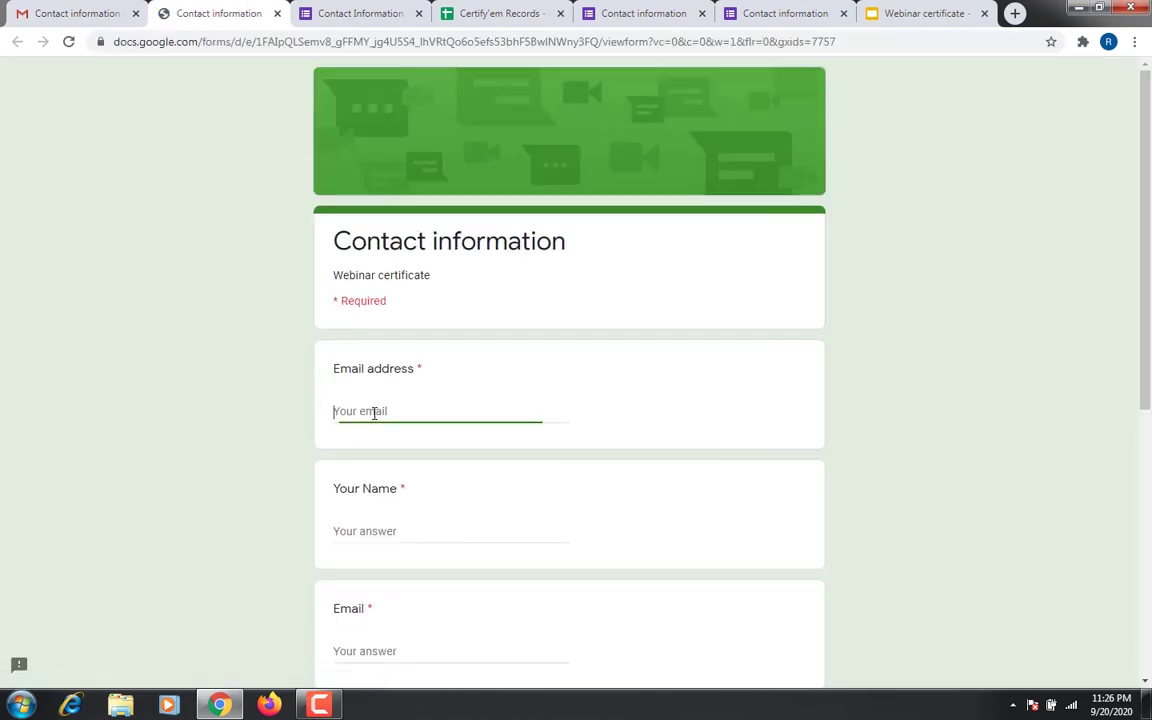
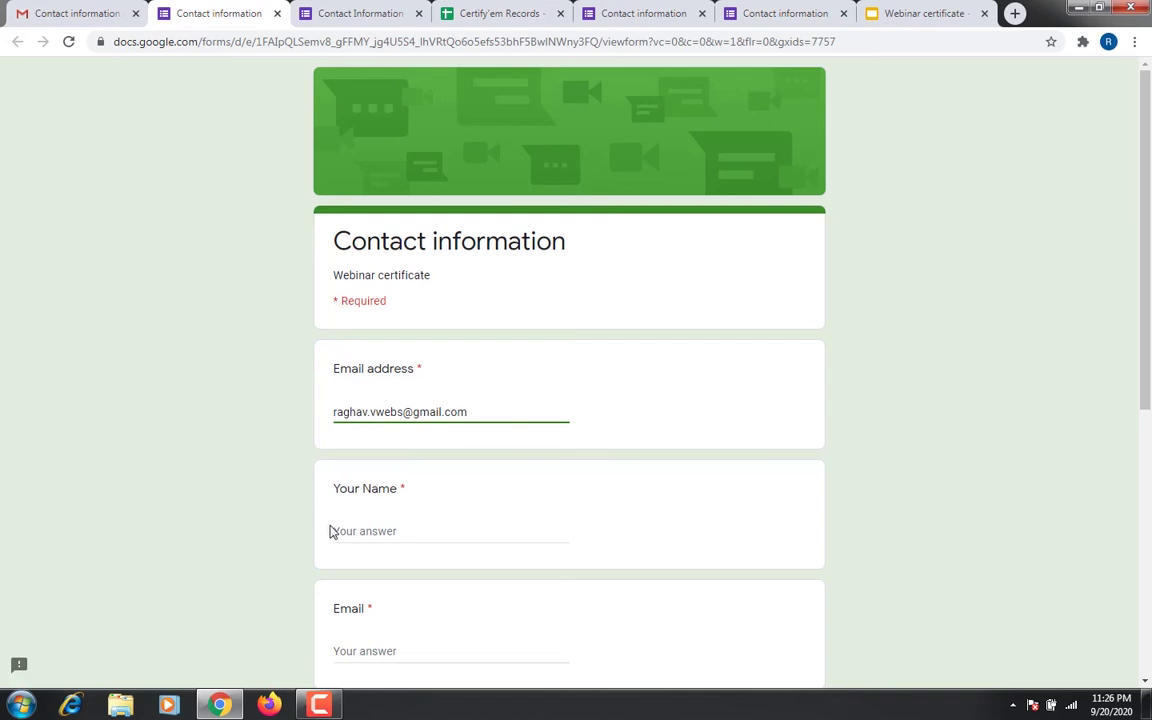
{"action": "left_click", "coordinate": [361, 530]}
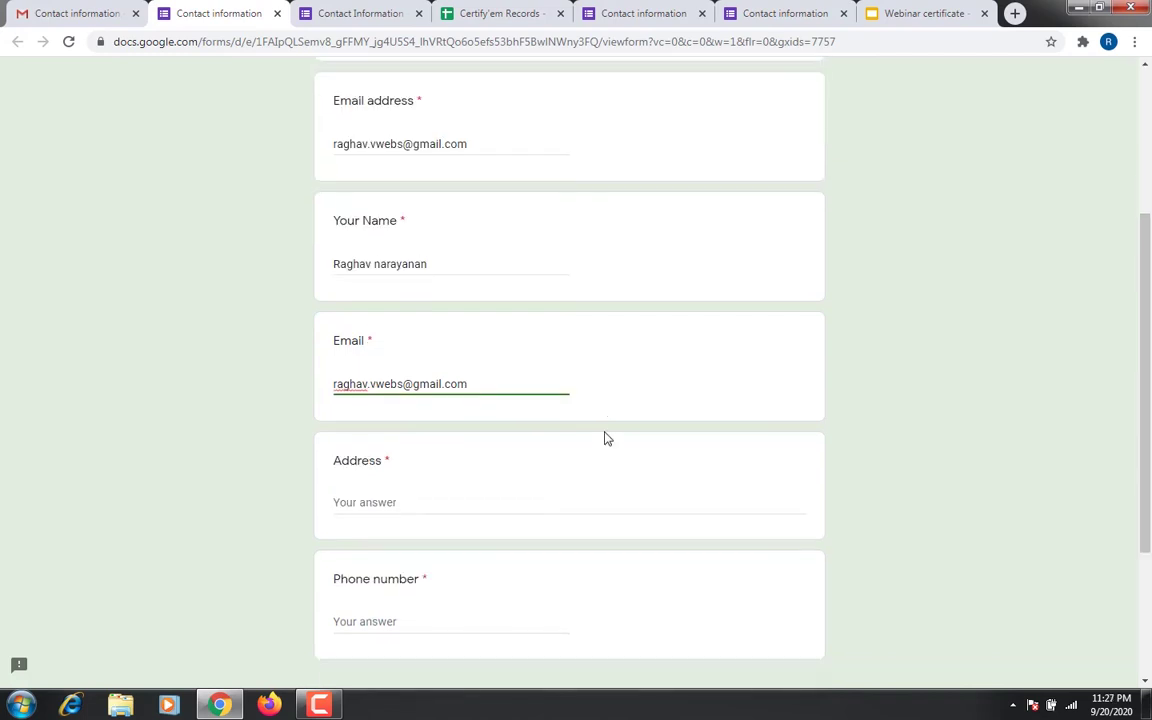
{"action": "scroll", "coordinate": [607, 437], "scroll_direction": "down", "scroll_amount": 3}
{"action": "left_click", "coordinate": [380, 281]}
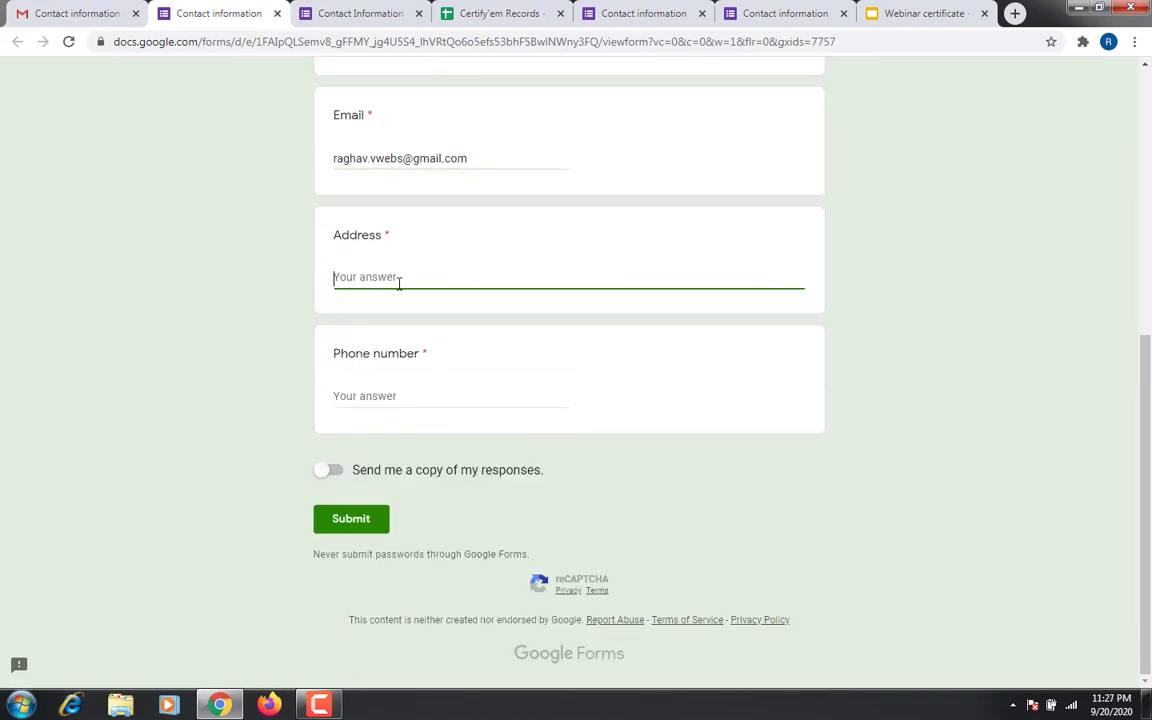
{"action": "type", "text": "adadaddad"}
{"action": "left_click", "coordinate": [412, 393]}
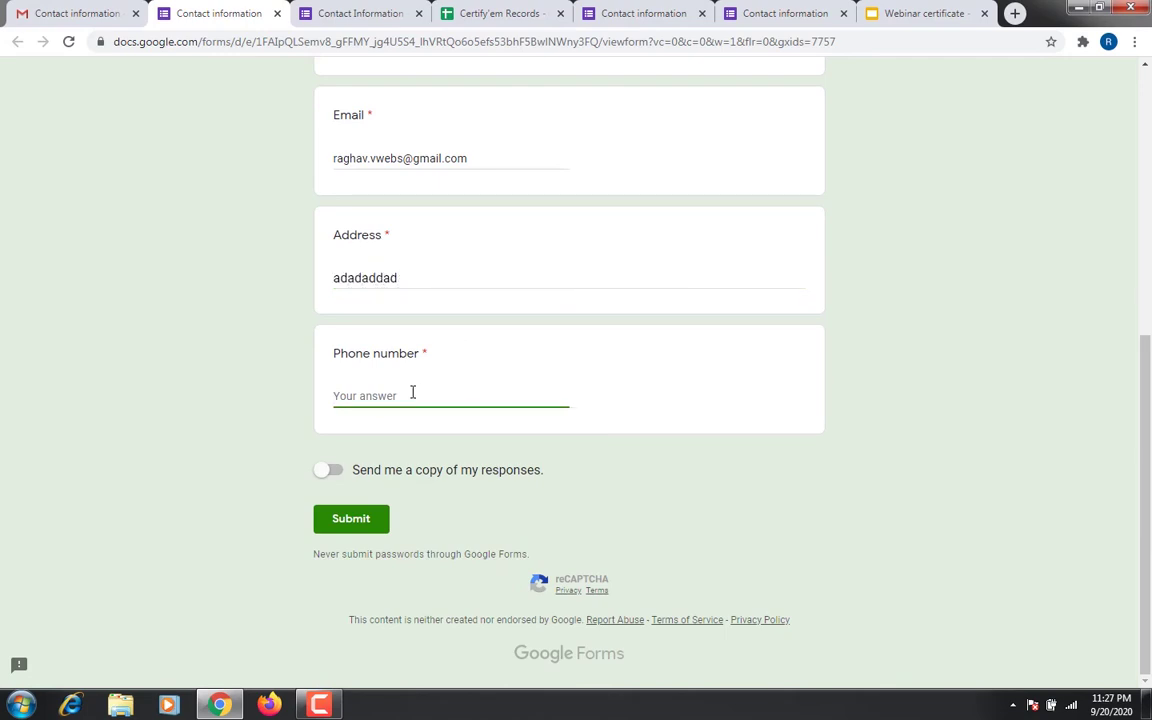
{"action": "left_click", "coordinate": [358, 524]}
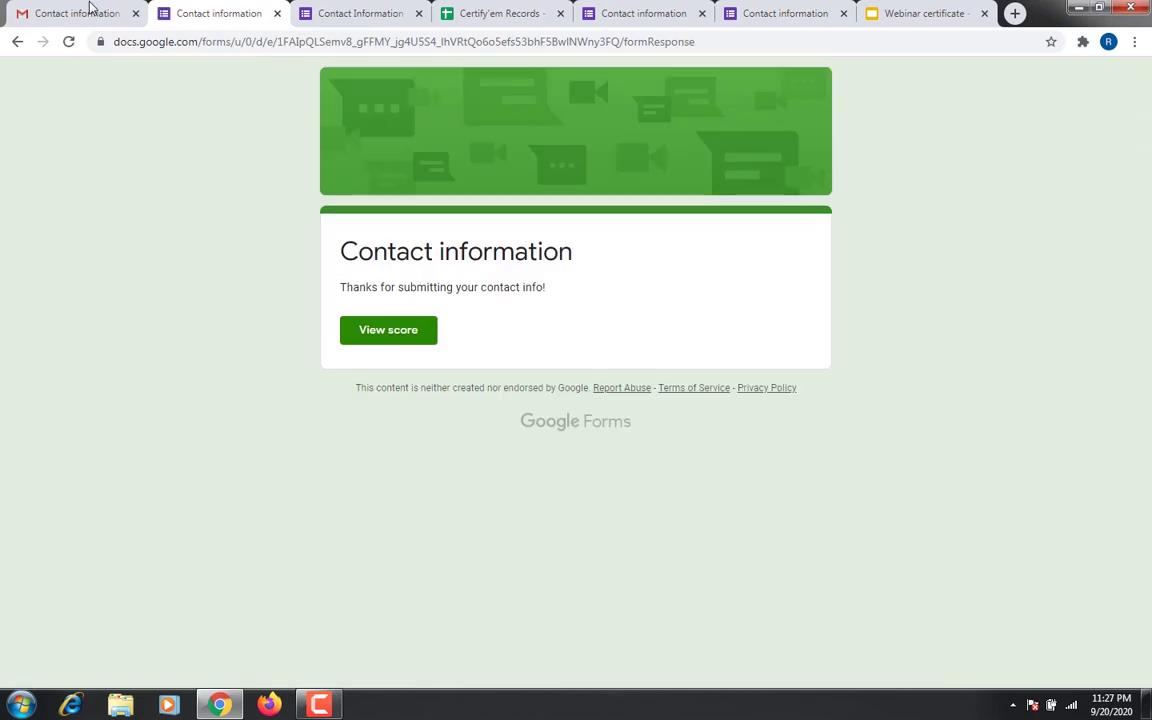
{"action": "left_click", "coordinate": [88, 7]}
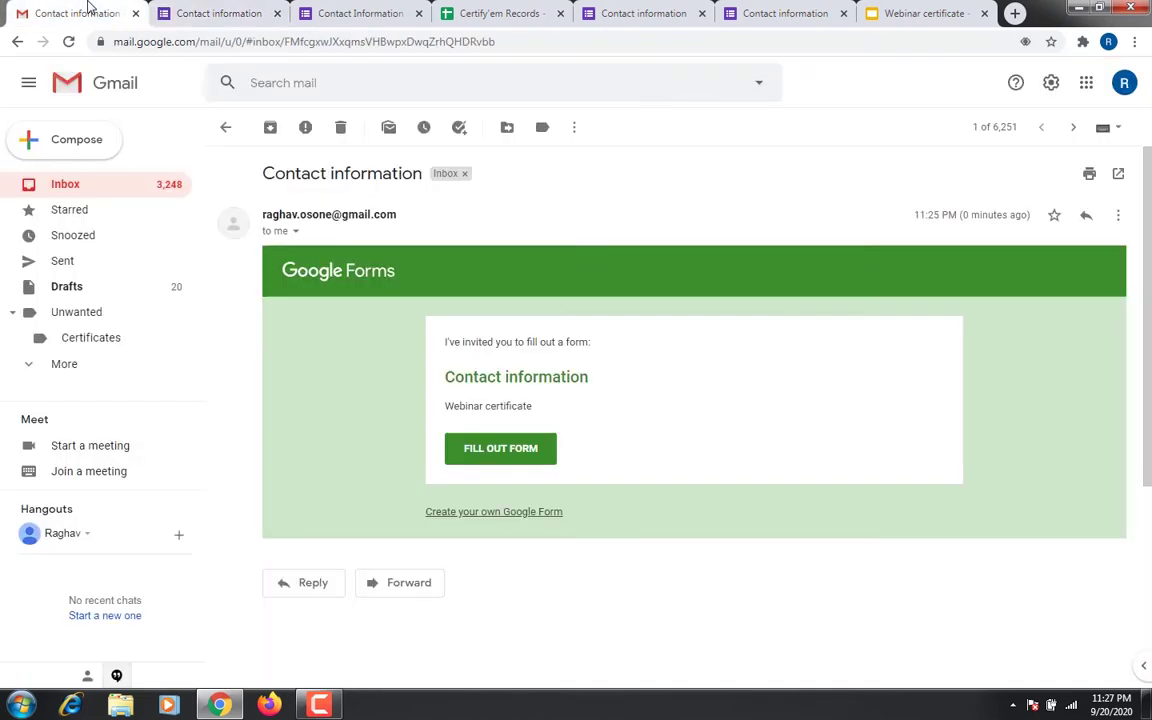
Open Certify'em's 'Your certificate is here' email and preview the attached certificate PDF
{"action": "left_click", "coordinate": [140, 190]}
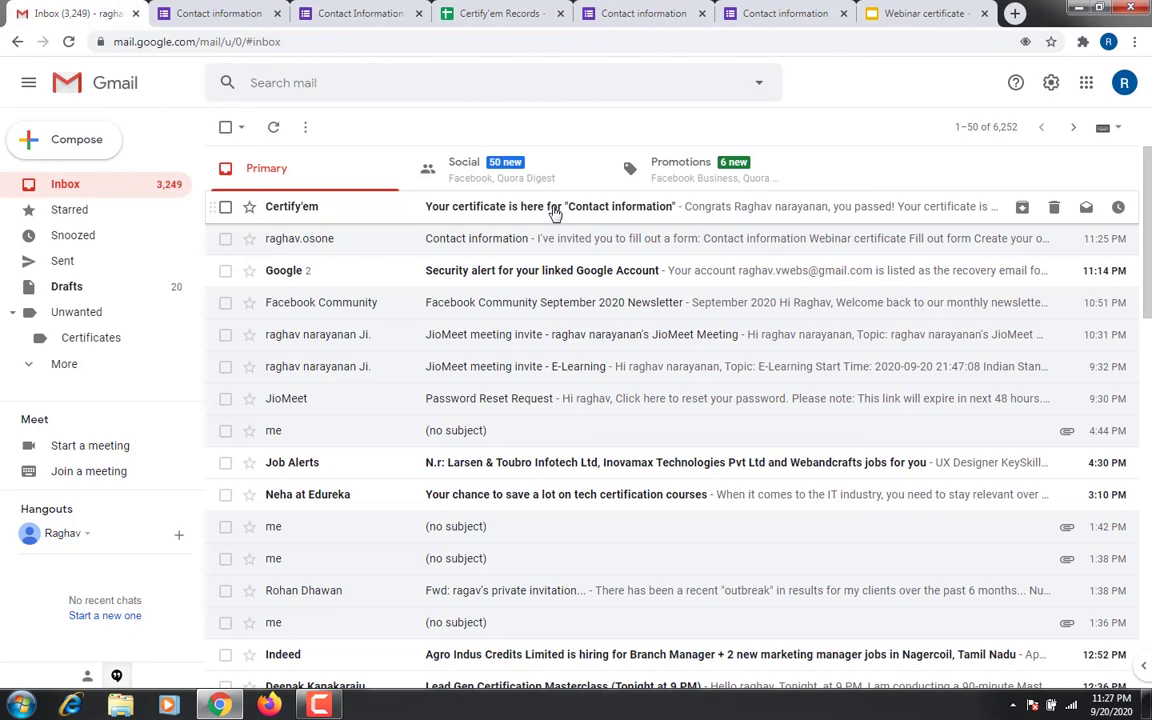
{"action": "left_click", "coordinate": [555, 213]}
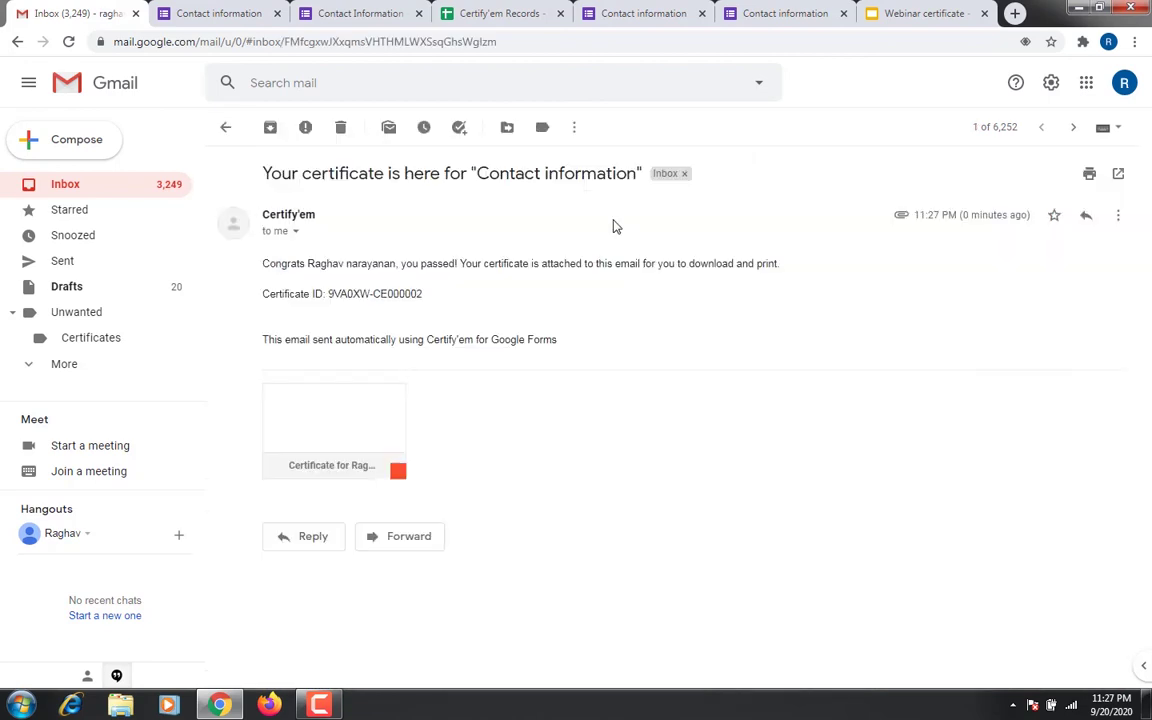
{"action": "left_click", "coordinate": [351, 432]}
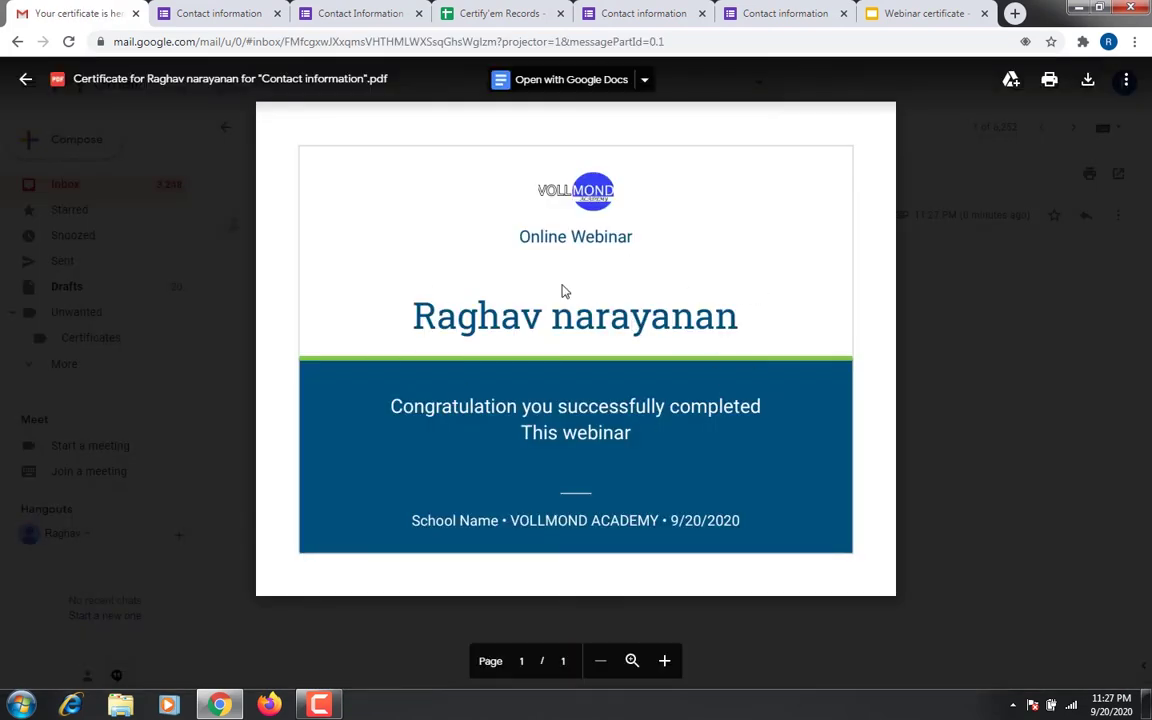